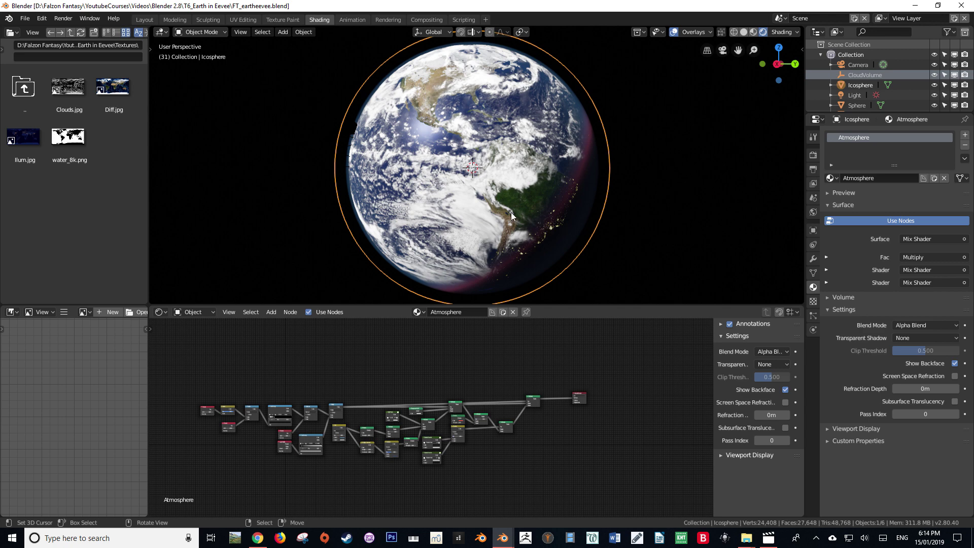
- Open a new, maximized Blender window and dismiss the splash screen
right_click(504, 539)
left_click(484, 482)
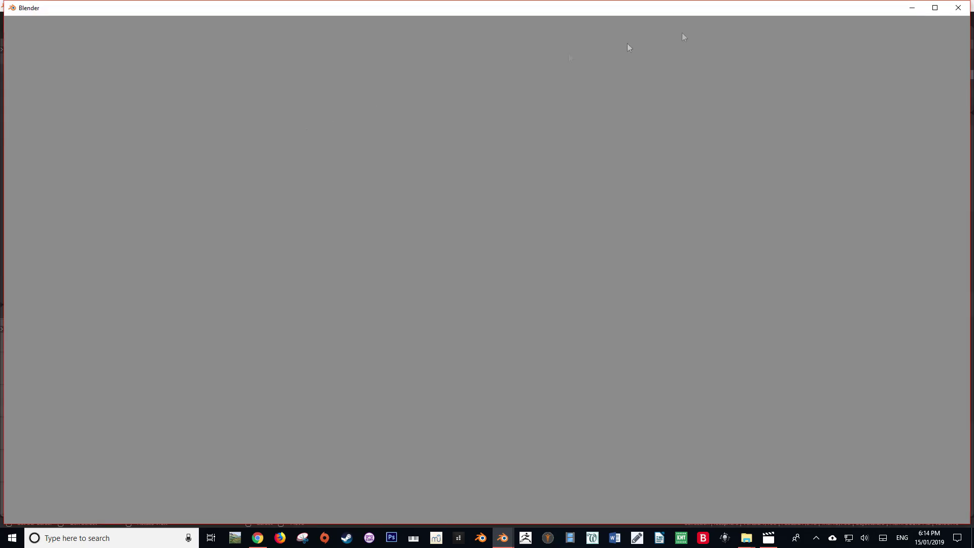
left_click(935, 8)
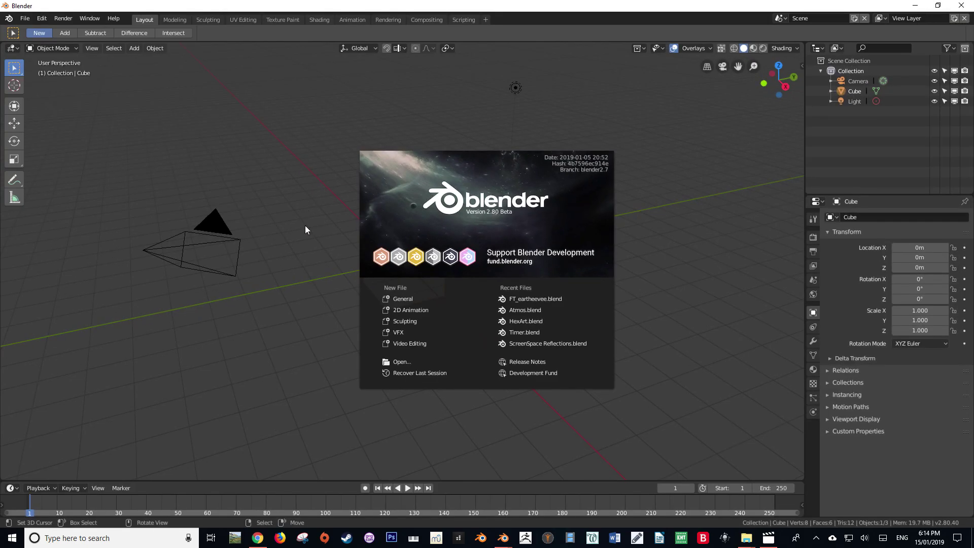
left_click(306, 226)
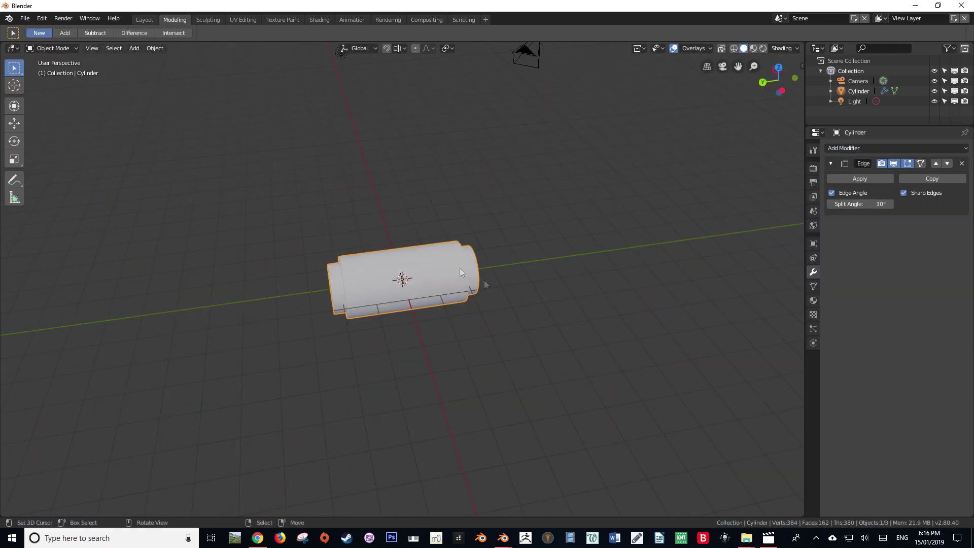
- Move the small dish and its struts into place at the end of the truss's upper beam
key("shift+a")
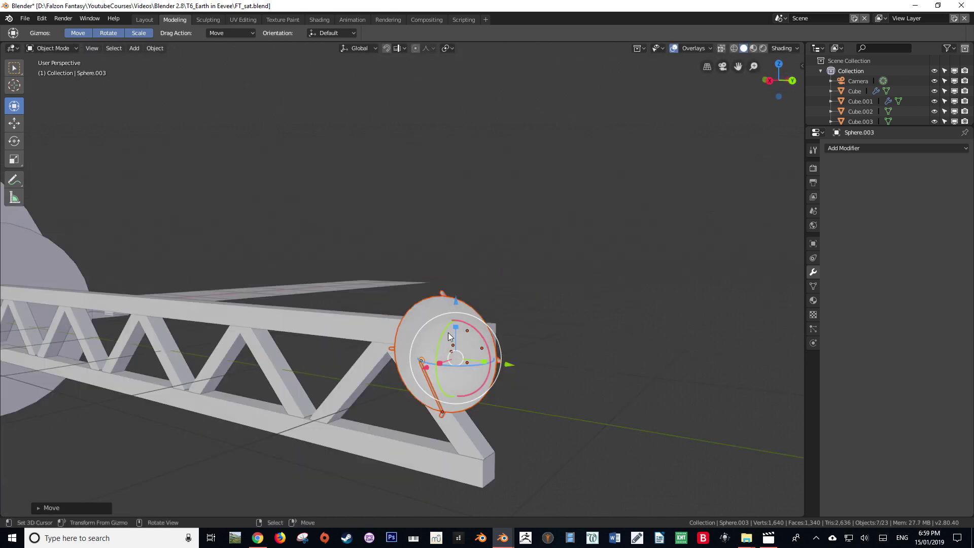
key("KP_7")
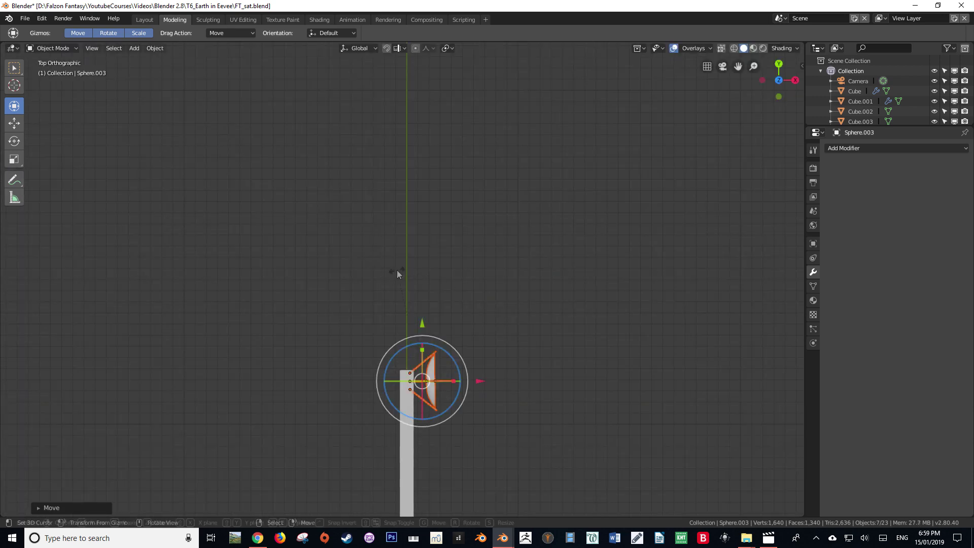
key("g")
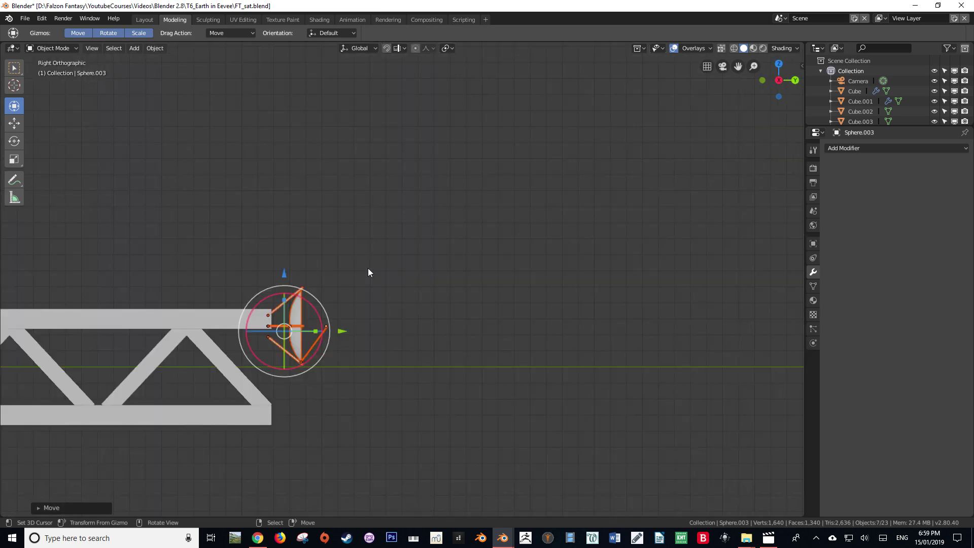
key("g")
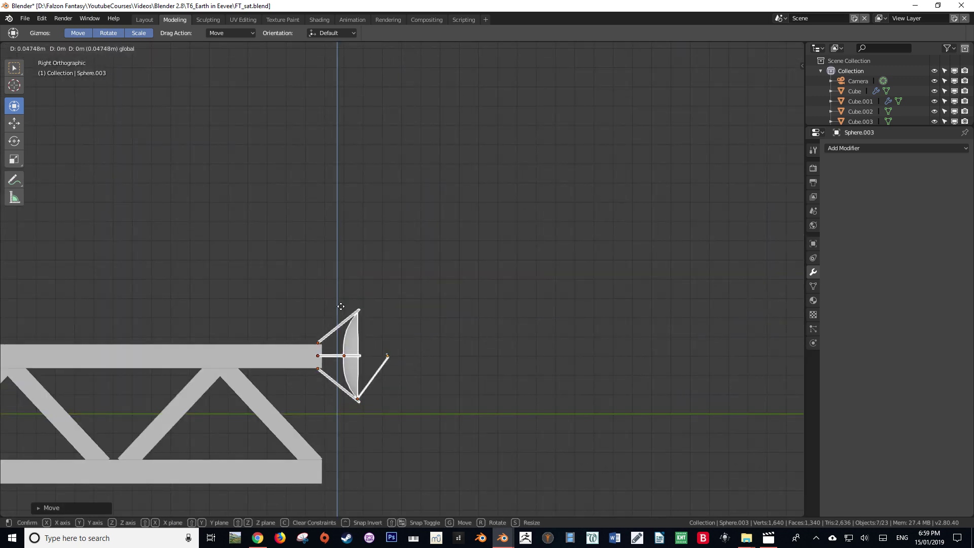
left_click(341, 306)
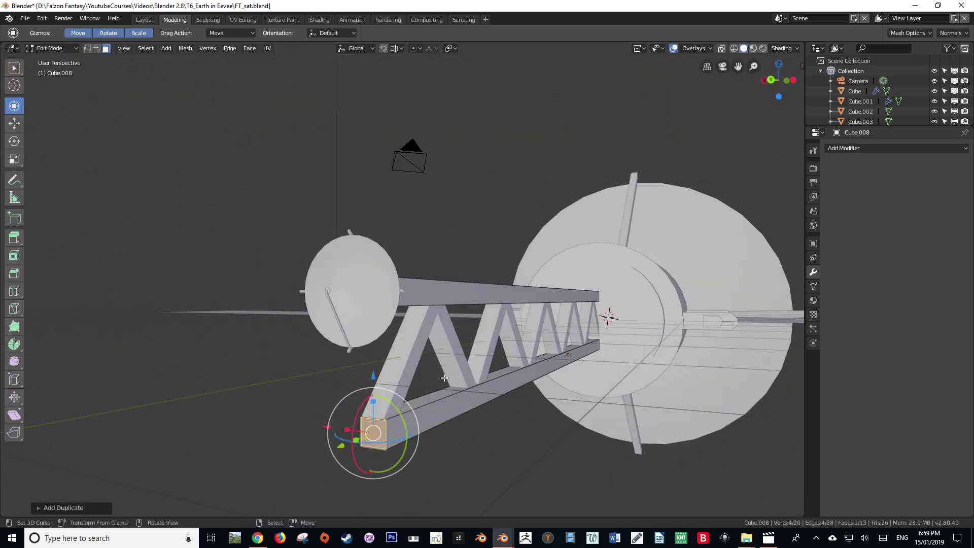
- Separate the duplicated end face of the lower truss beam into its own object and pull it outward into a small block
key("p")
left_click(398, 405)
key("g")
left_click(376, 426)
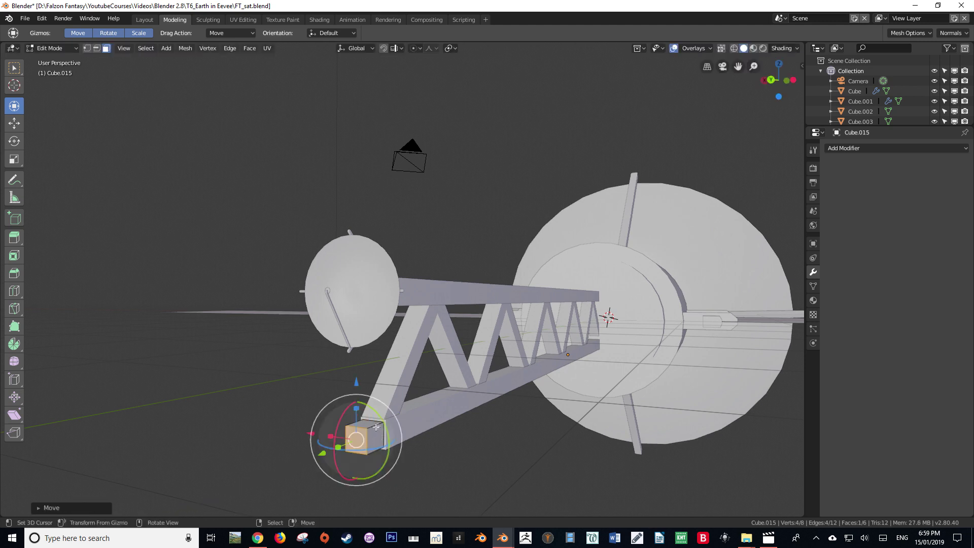
key("Tab")
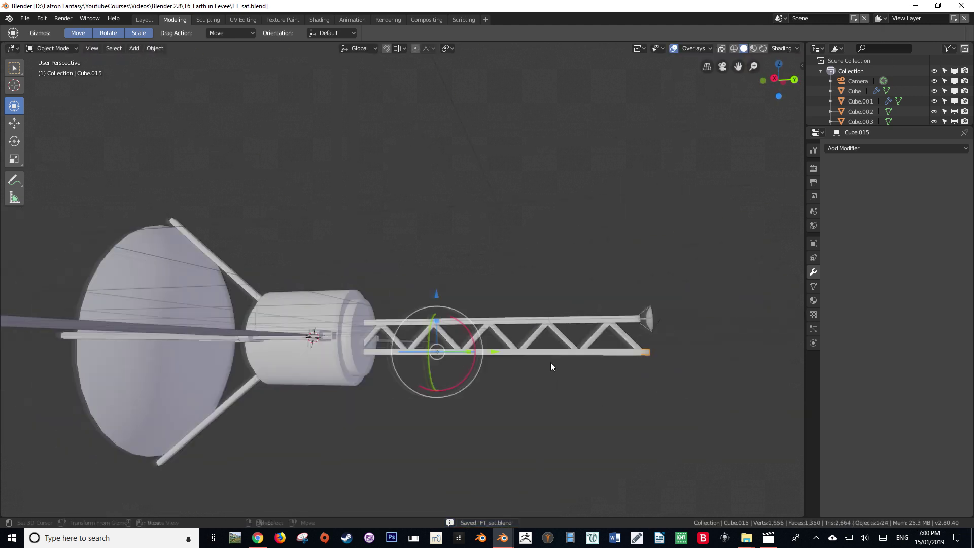
- Create a material named Fins for the solar panels, with a black base colour and a raised Metallic value
middle_click_drag(552, 366, 446, 365)
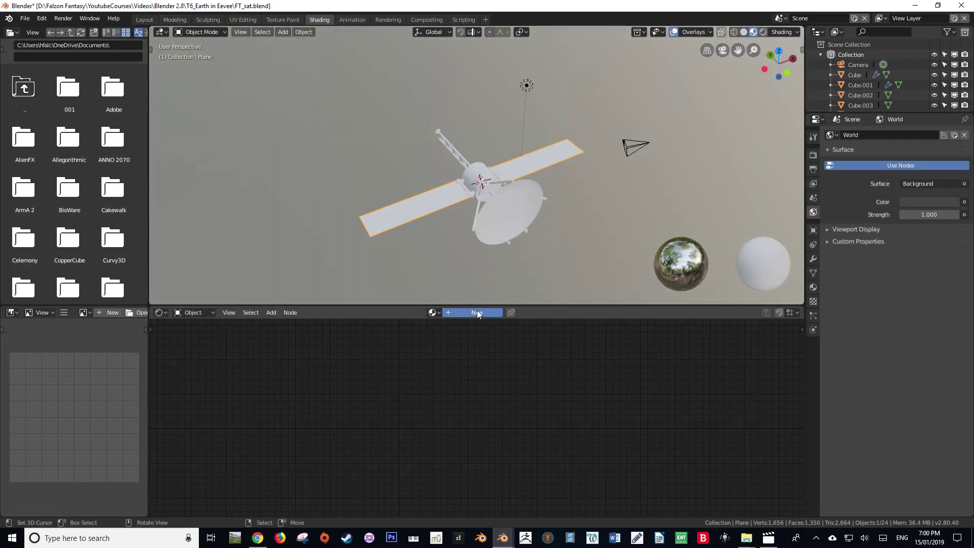
left_click(456, 313)
double_click(450, 313)
type("Fins")
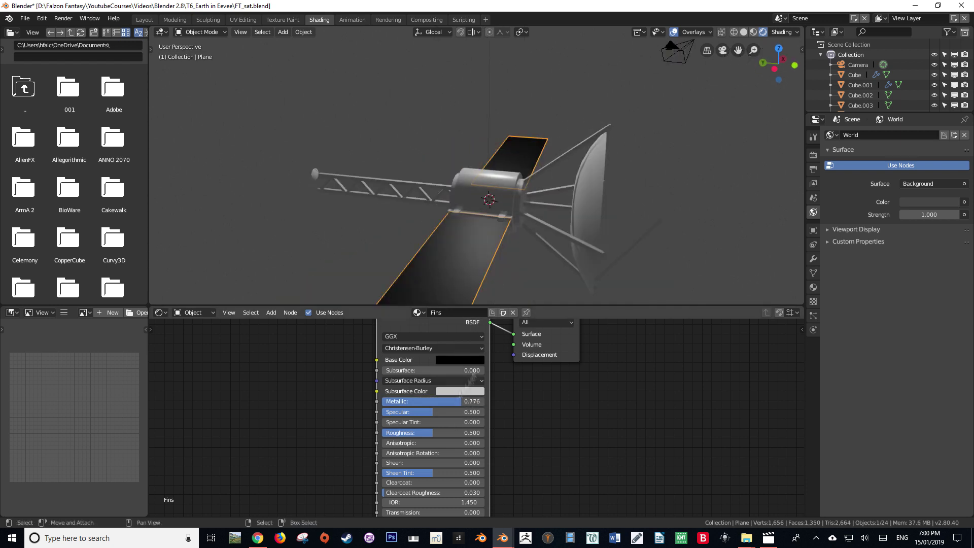
left_click_drag(474, 401, 471, 404)
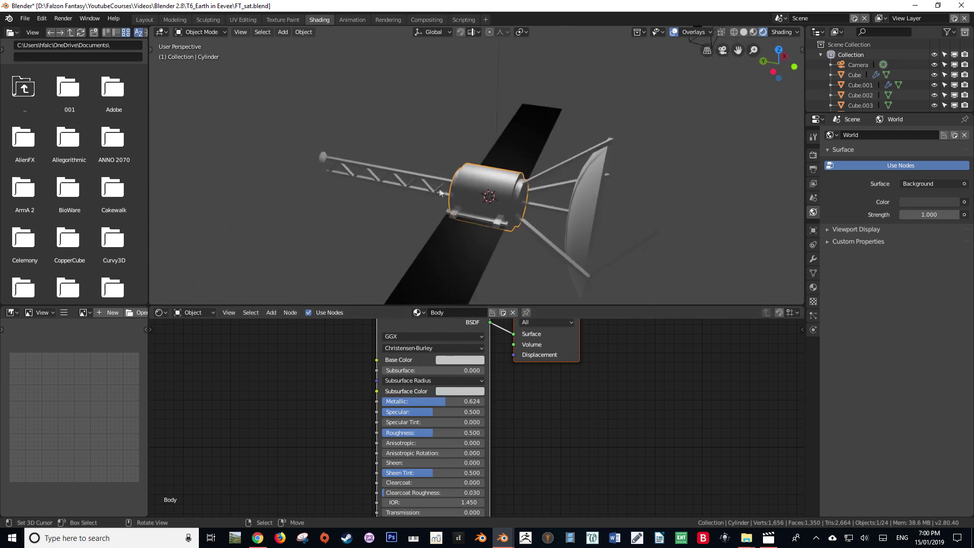
- Edit the base colours of the body and dish strut materials, and browse the existing materials for the large dish
left_click(459, 359)
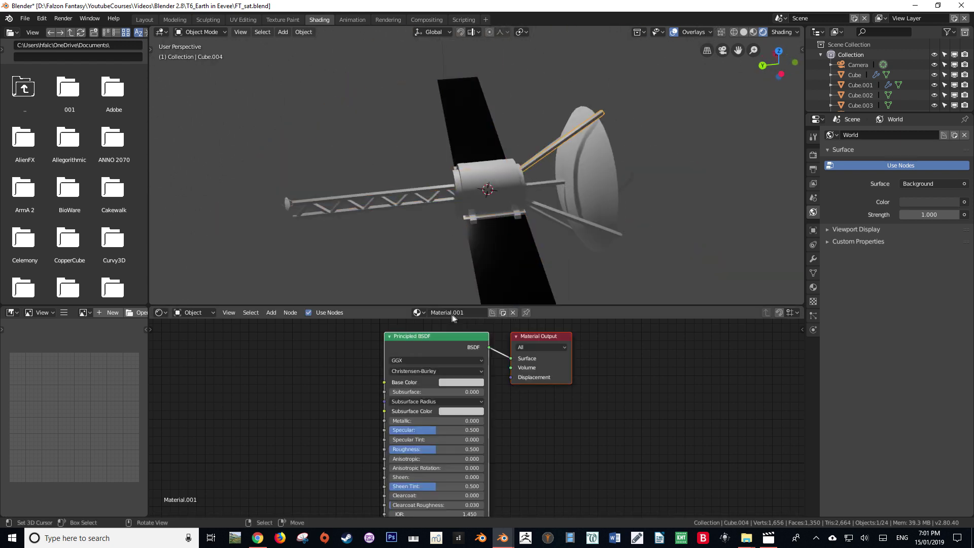
left_click(458, 384)
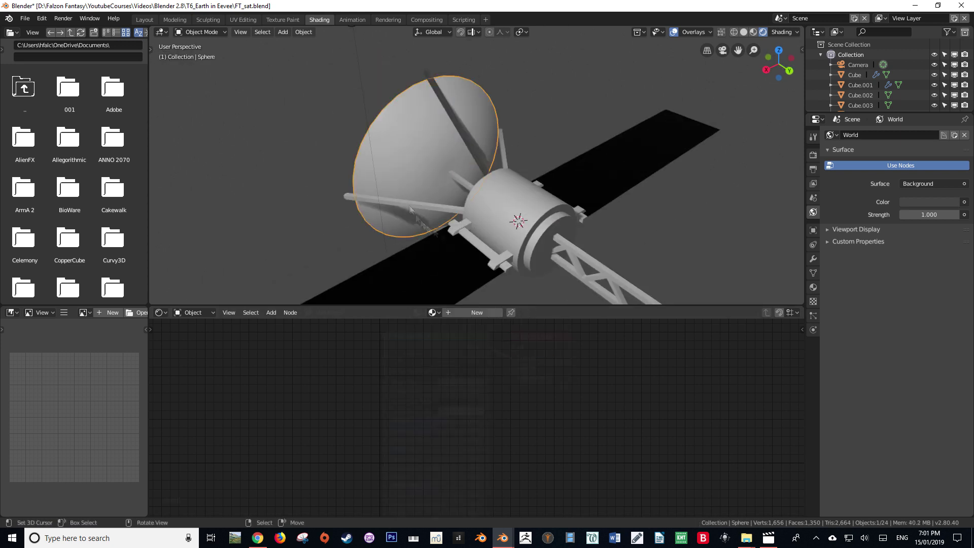
left_click(433, 313)
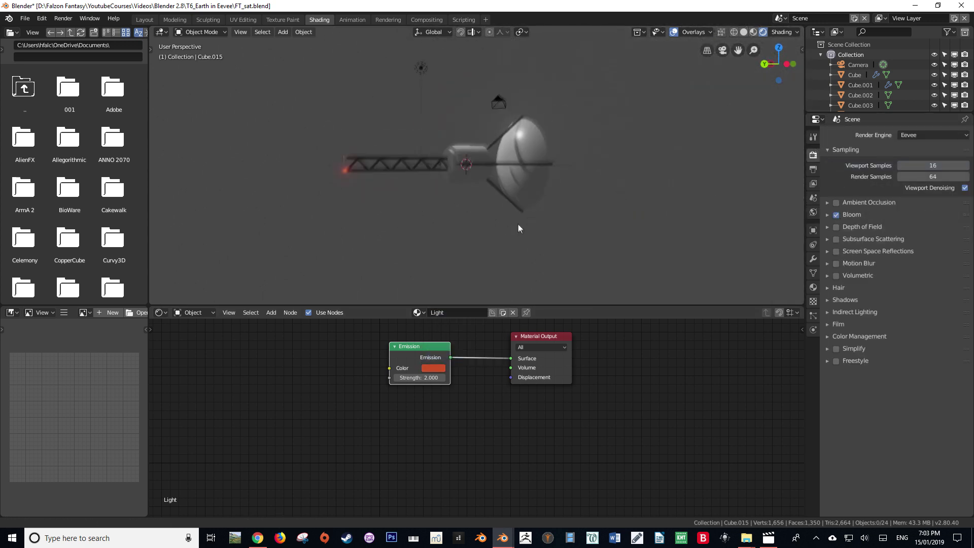
- Add a cube-shaped empty at the satellite's centre and scale it up to enclose the body
middle_click_drag(518, 228, 519, 151)
key("shift+a")
mouse_move(519, 150)
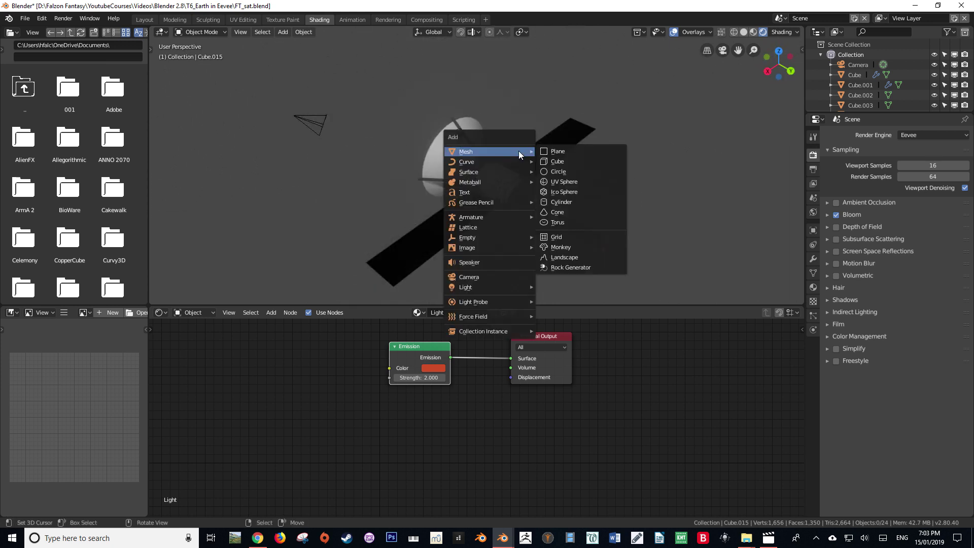
mouse_move(471, 238)
left_click(558, 278)
key("s")
left_click(621, 197)
middle_click_drag(621, 197, 583, 182)
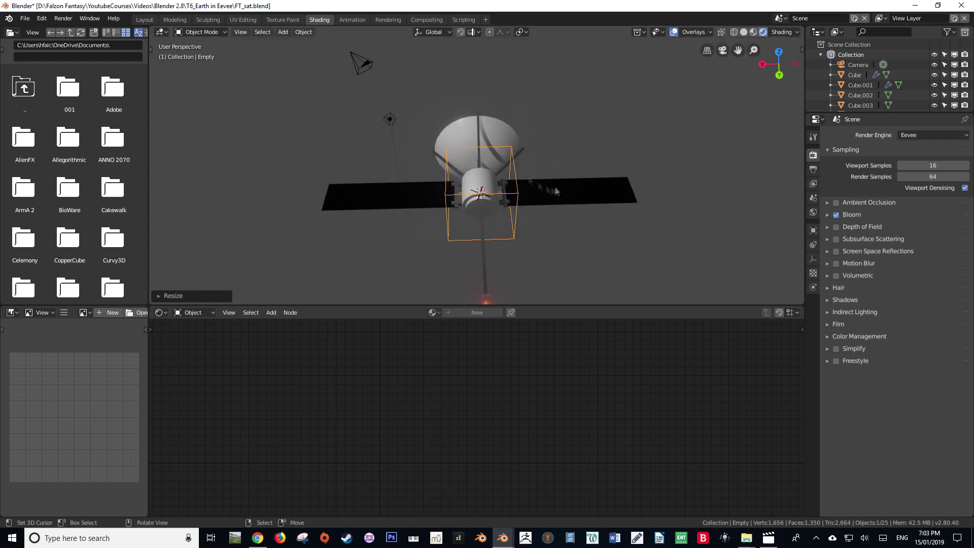
- Delete the camera and parent all satellite parts to the empty using the Object option
left_click(356, 58)
key("Delete")
key("a")
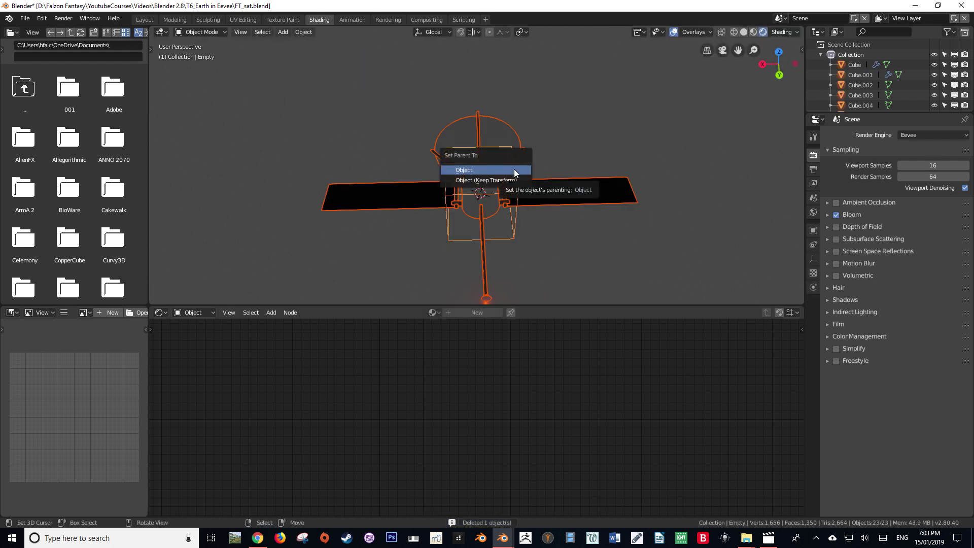
left_click(514, 169)
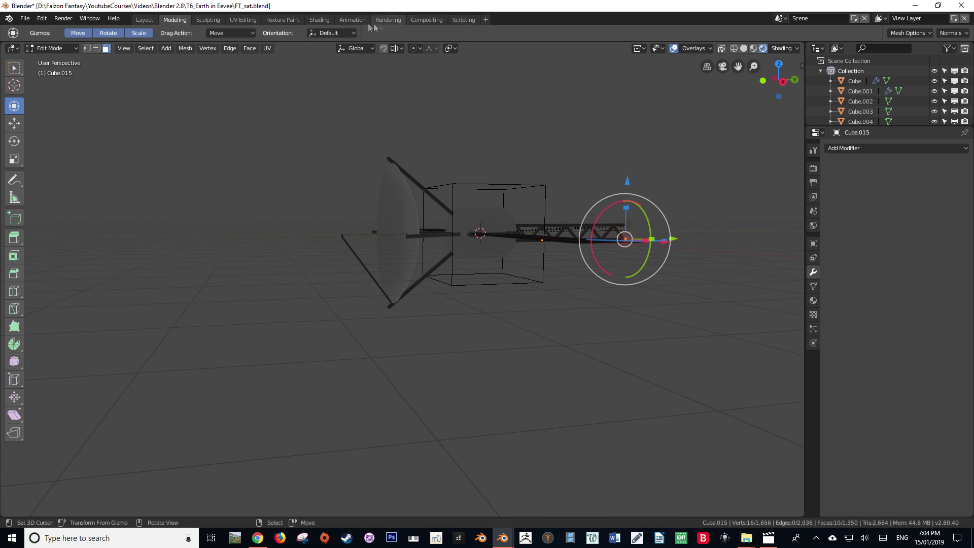
- Switch to the Animation workspace, focus on the light block at the truss end and return it to Object Mode
left_click(353, 21)
scroll(427, 225, "up", 3)
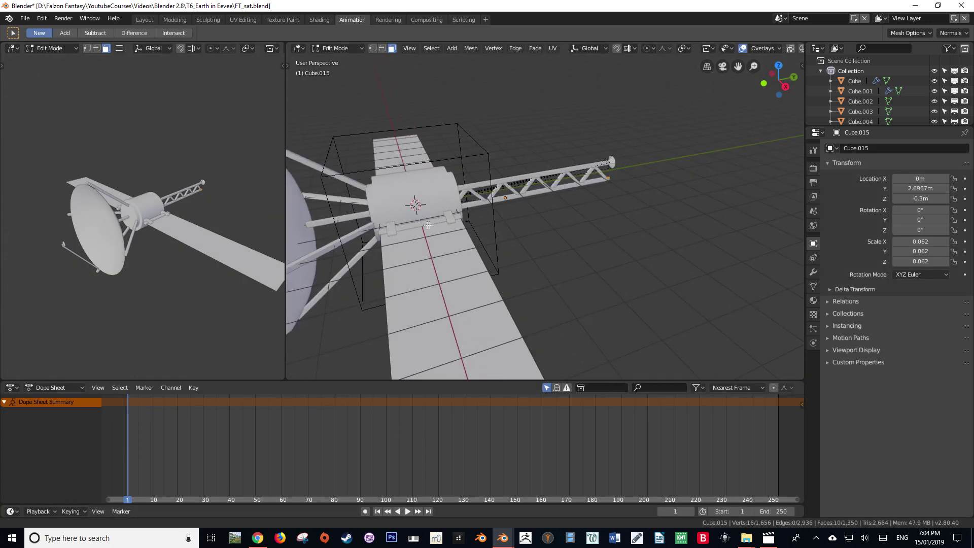
scroll(428, 225, "down", 3)
middle_click_drag(428, 225, 602, 245)
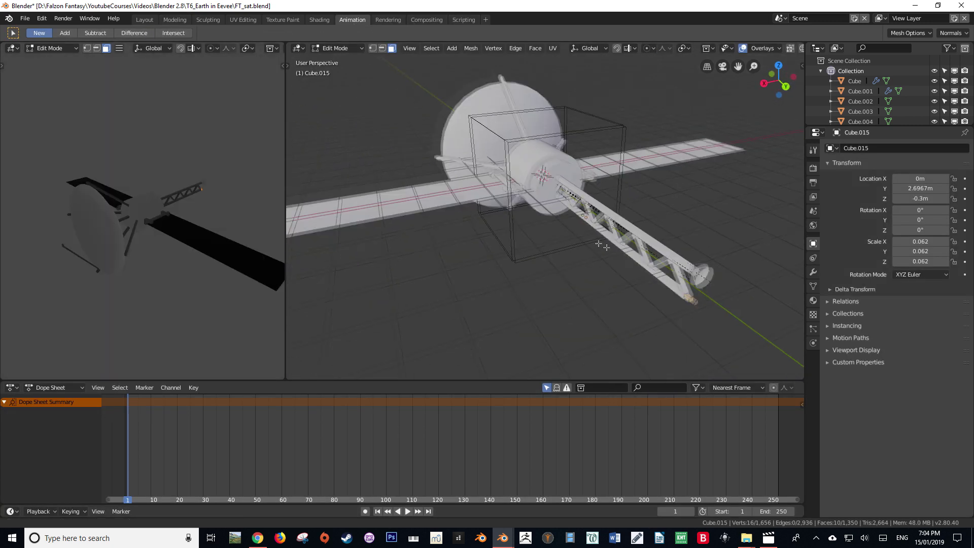
key("KP_Decimal")
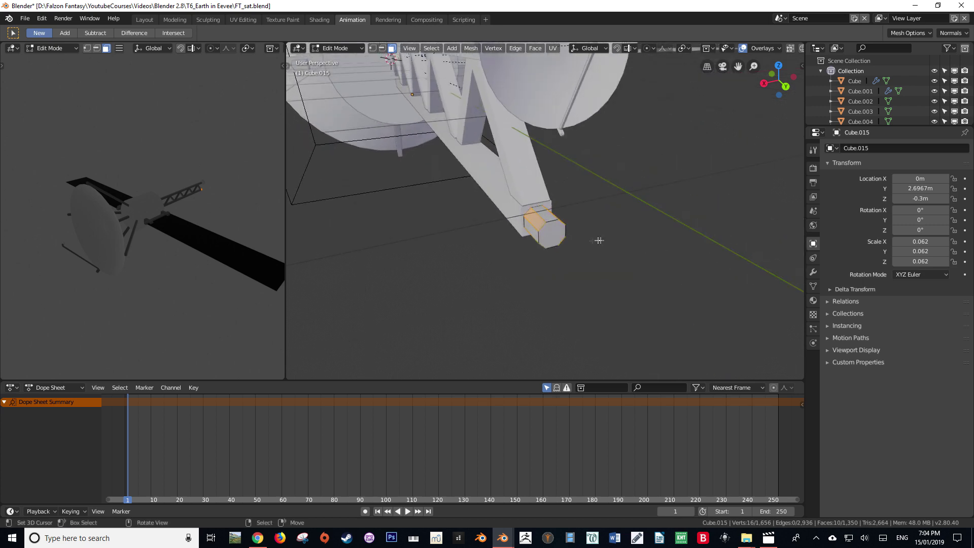
key("Tab")
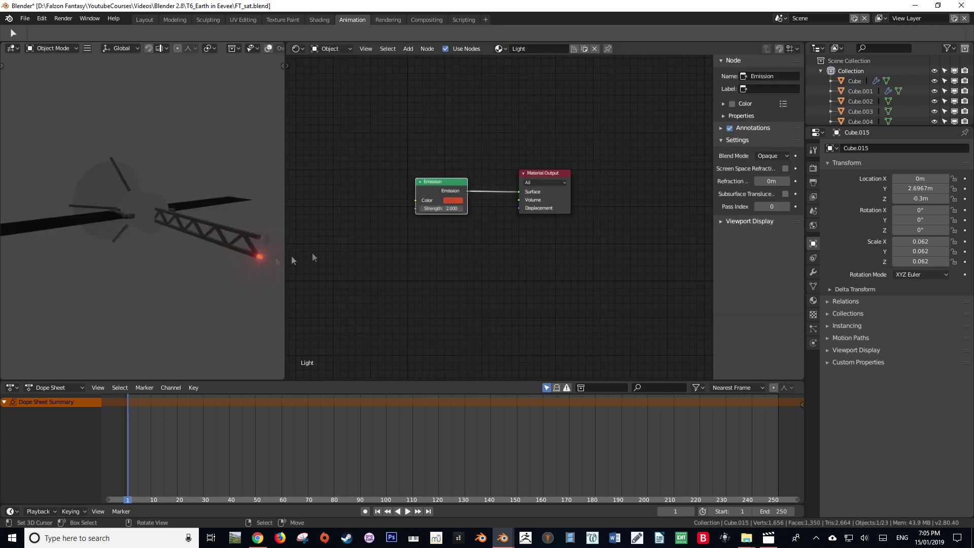
- Keyframe the Light material's emission Strength at 2.000 on frame 1 and 0.000 at about frame 20, and preview the fade
scroll(451, 240, "up", 2)
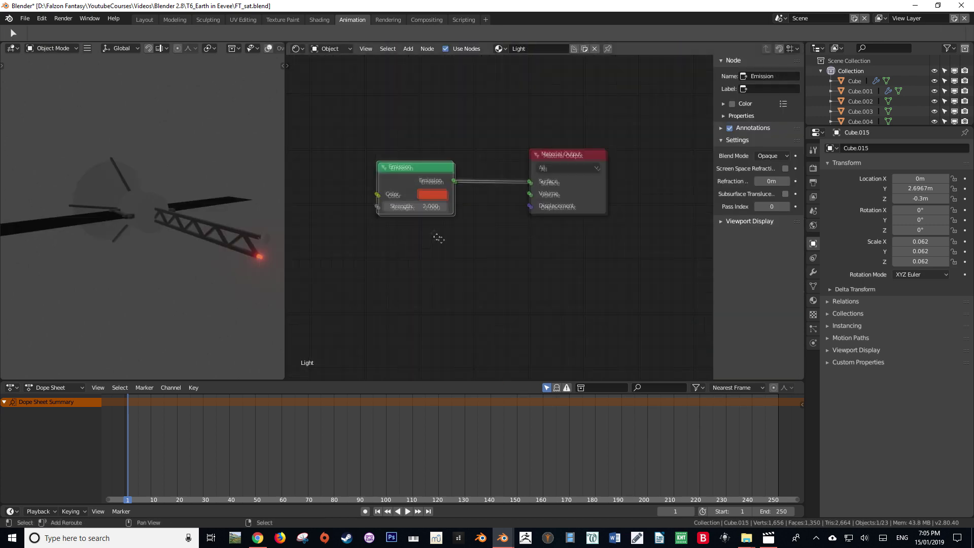
key("i")
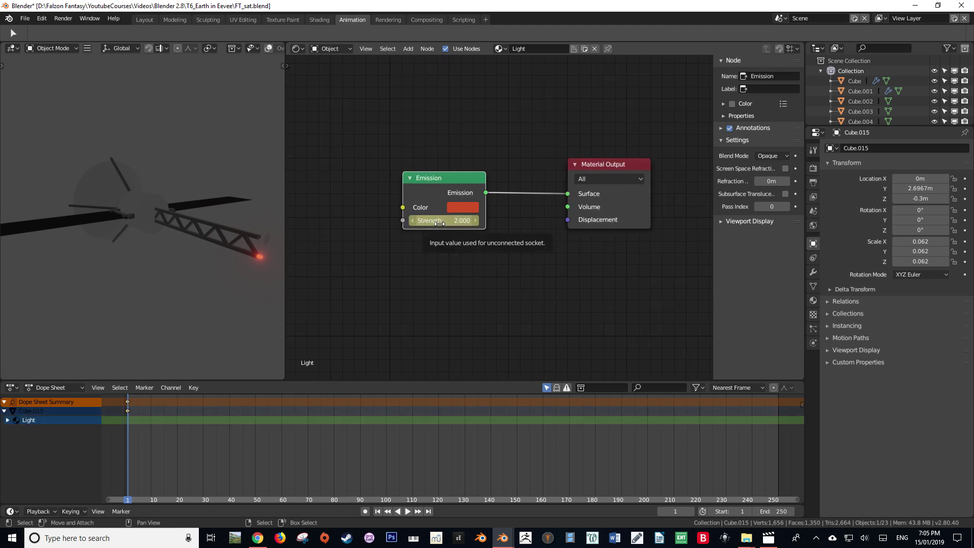
left_click(176, 477)
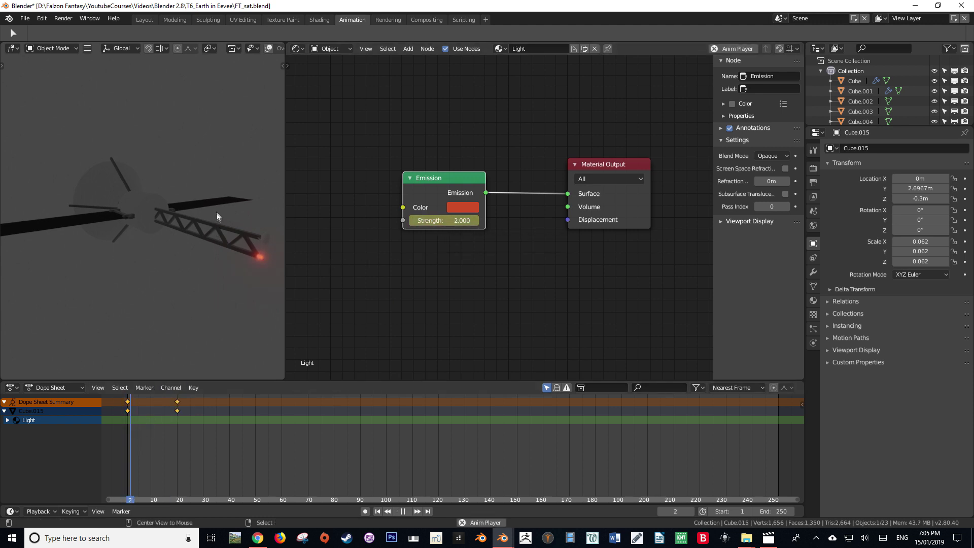
key("space")
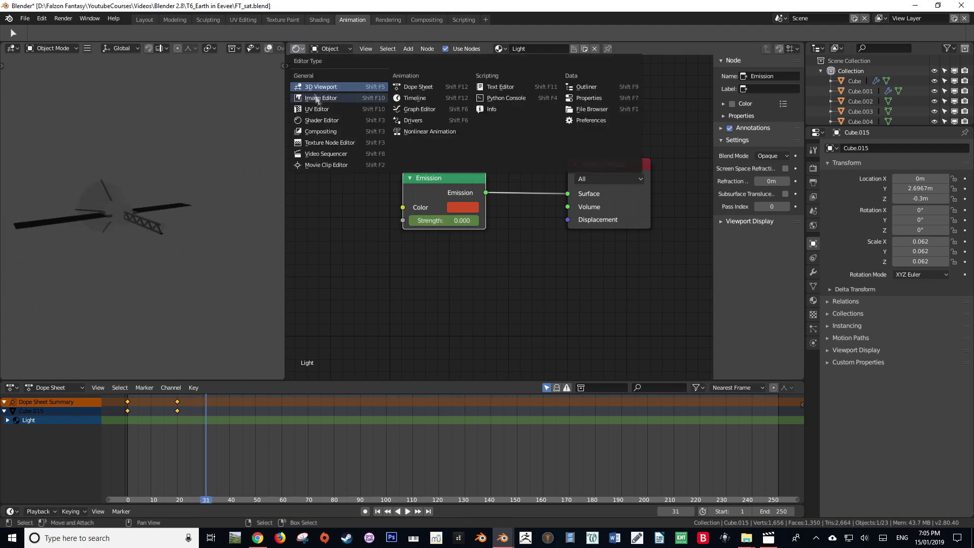
- Show the strength curve in the Graph Editor, set its keyframe interpolation to Linear and scrub the timeline to check it
left_click(406, 109)
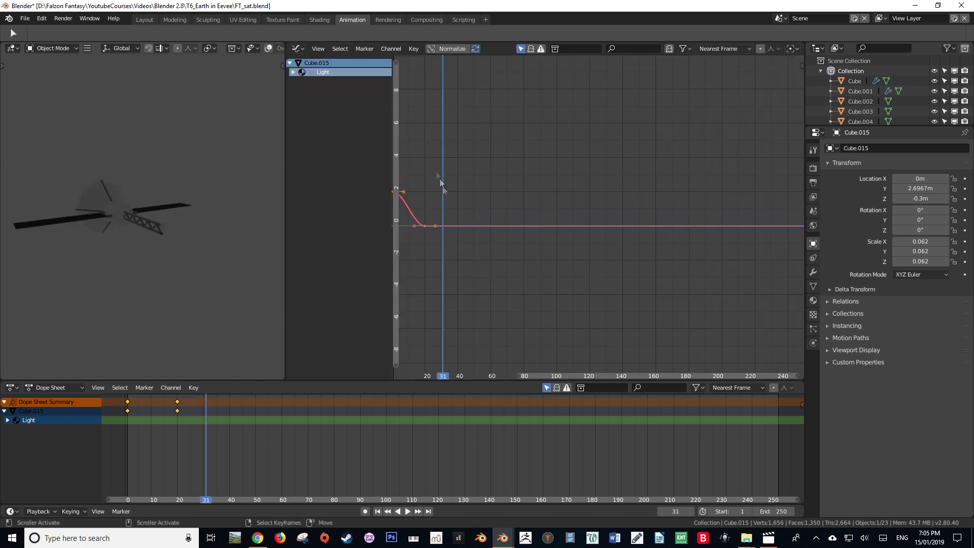
key("t")
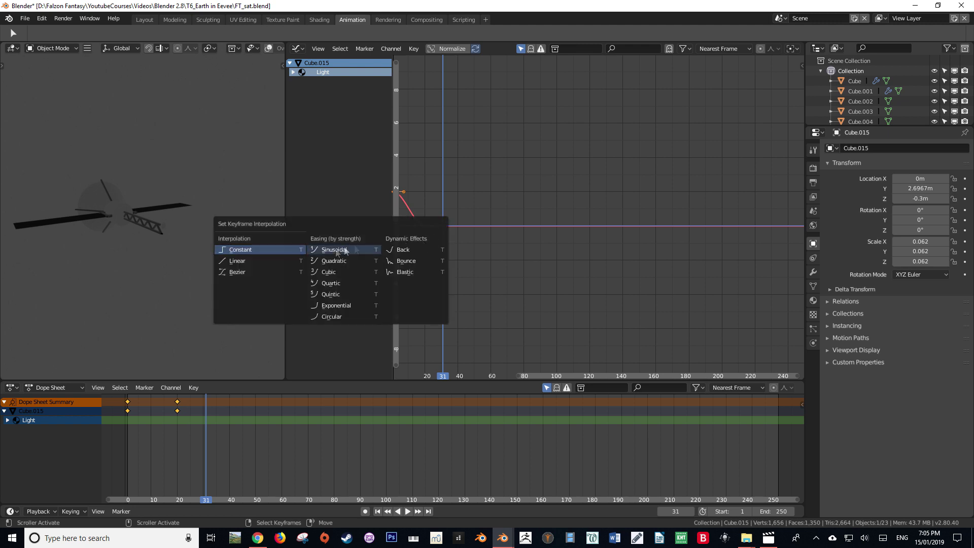
left_click(276, 264)
middle_click_drag(426, 238, 501, 247)
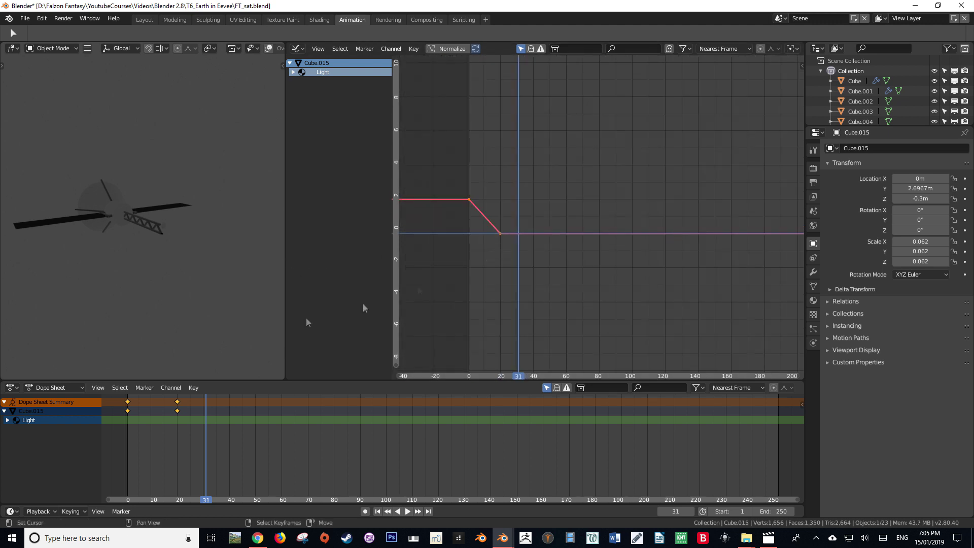
left_click_drag(132, 444, 196, 414)
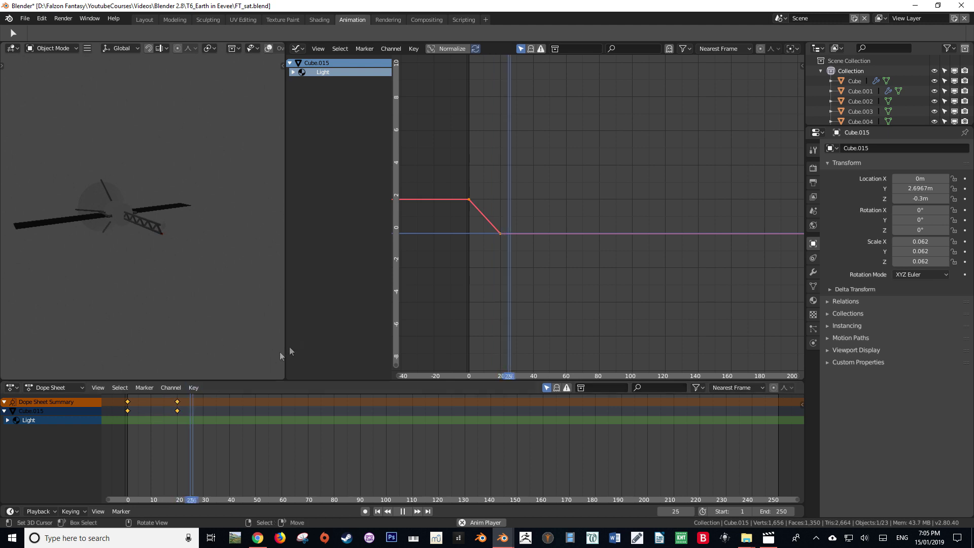
- Add a Cycles modifier to the light's emission strength curve so the fade repeats
scroll(501, 233, "up", 3)
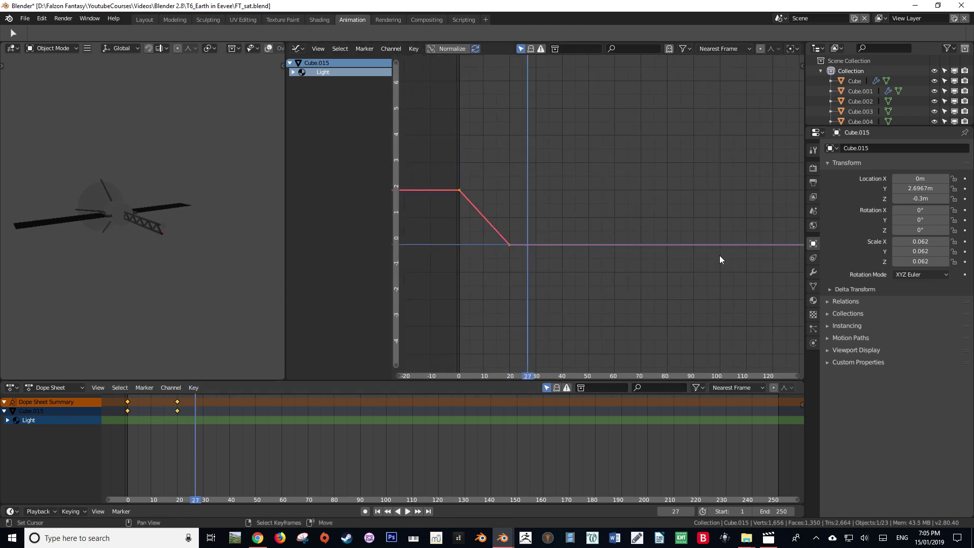
key("n")
left_click(799, 101)
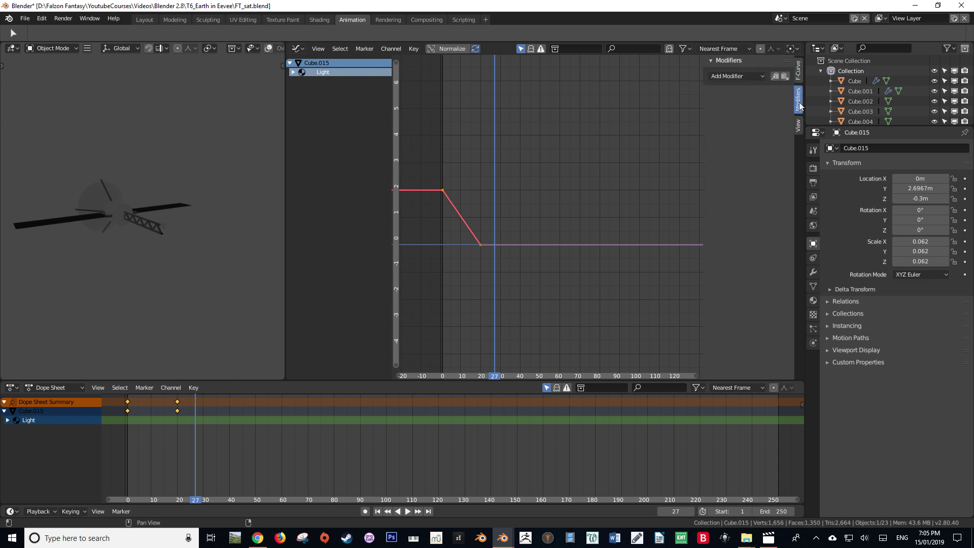
left_click(760, 77)
left_click(743, 122)
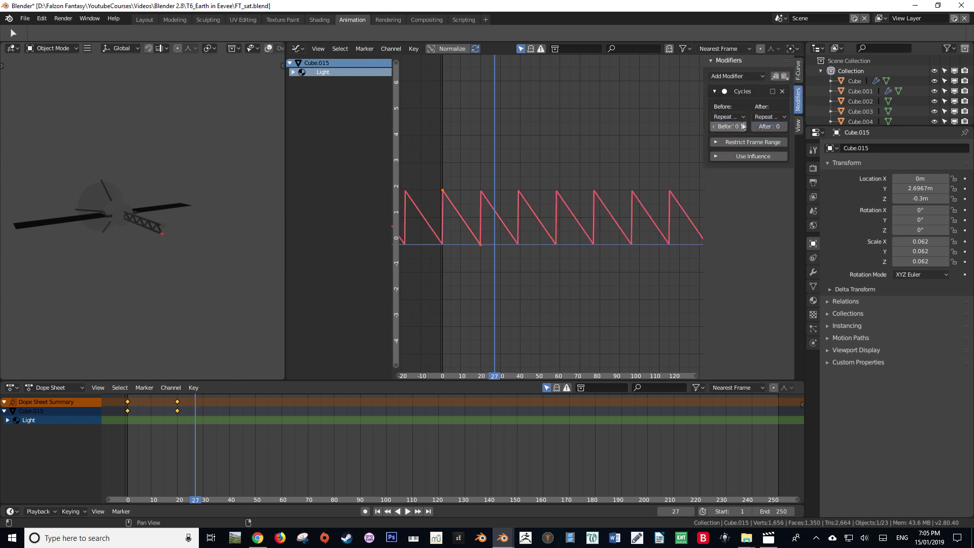
- Play the animation and examine the blinking light at the truss end up close and from a distance
key("space")
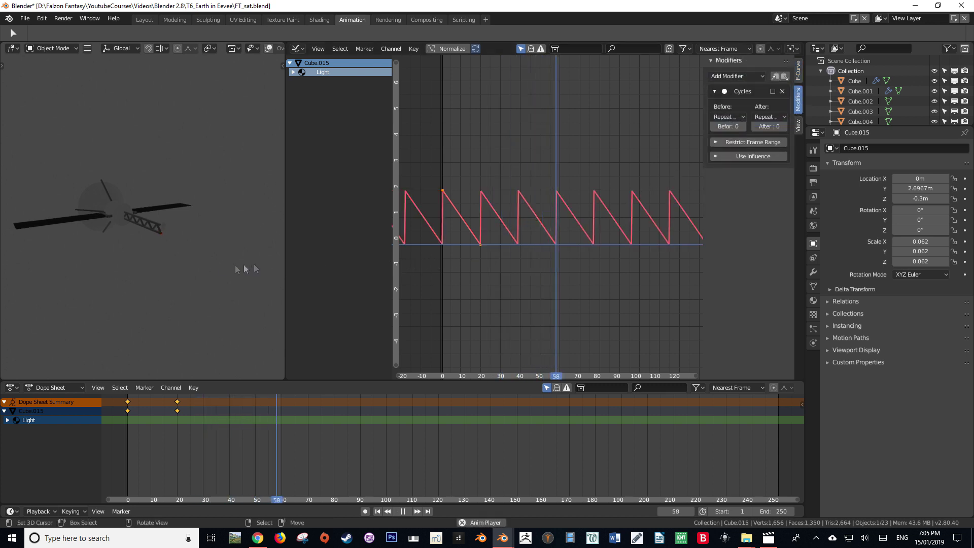
scroll(215, 236, "up", 6)
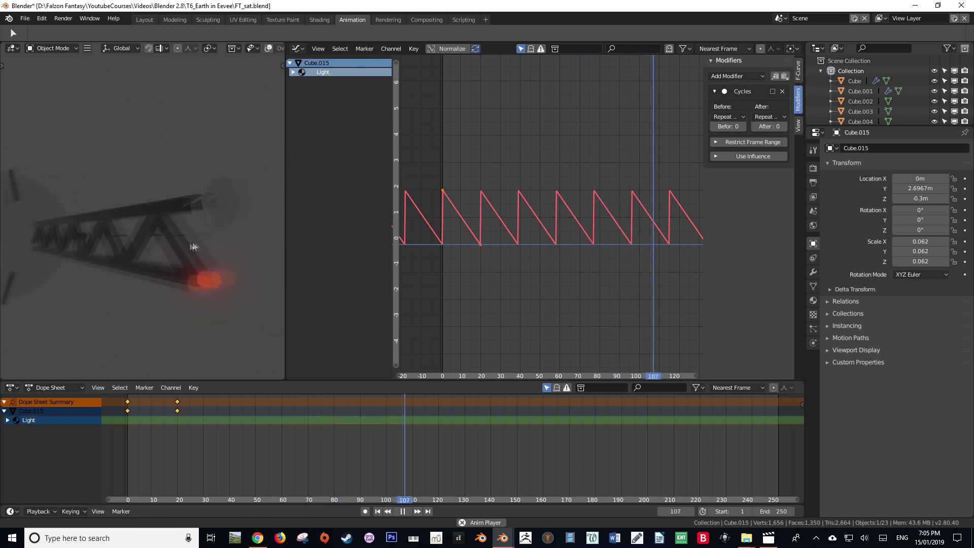
scroll(185, 243, "down", 6)
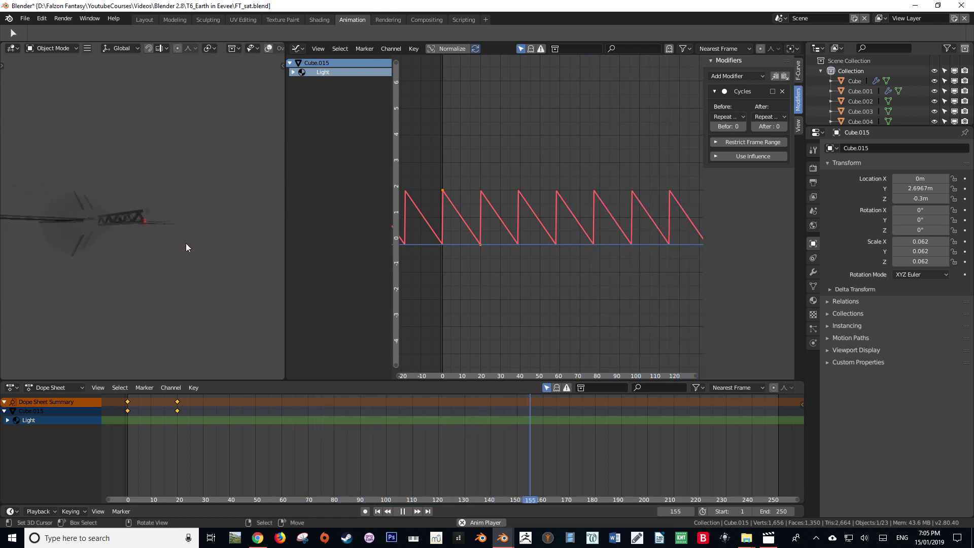
middle_click_drag(184, 247, 490, 170)
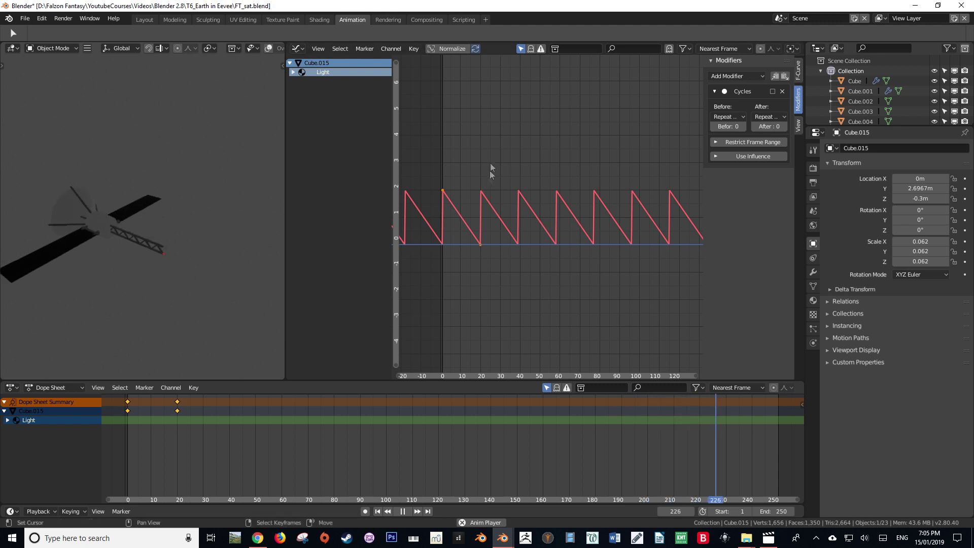
- Show the Light material in the Shader Editor and keyframe its emission Strength at 10 on frame 1
left_click(298, 48)
left_click(307, 120)
scroll(466, 231, "up", 2)
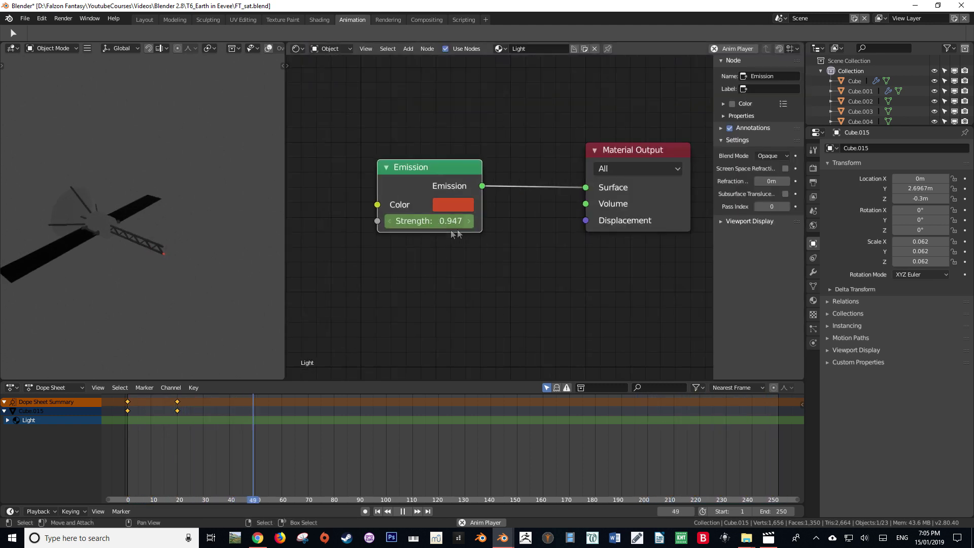
key("space")
left_click(126, 430)
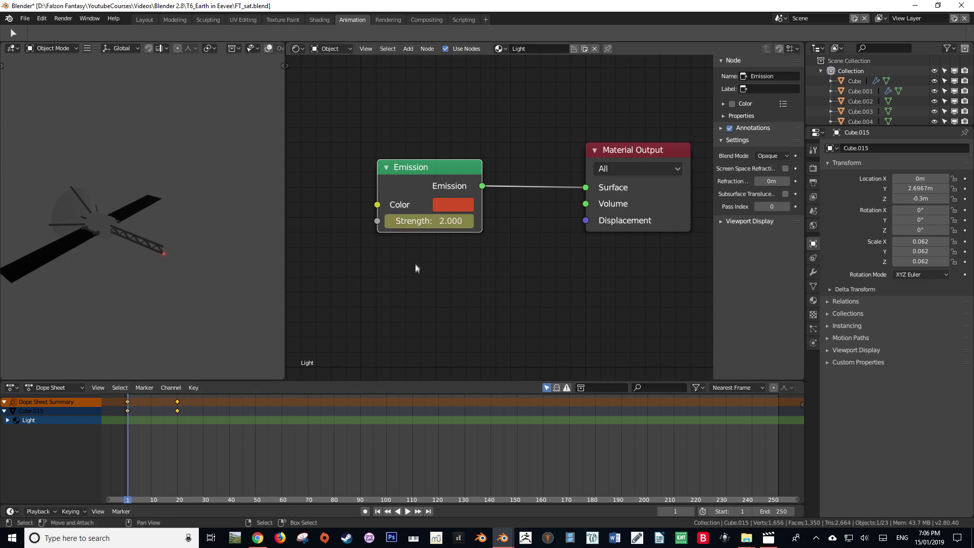
left_click(437, 222)
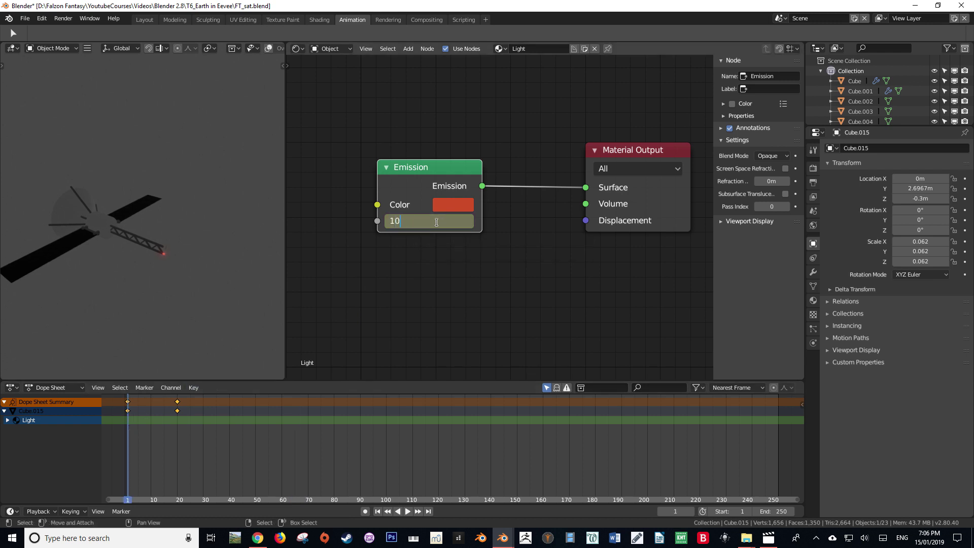
key("Return")
key("i")
- Preview the brighter blinking light around the satellite, stop playback and save the file
key("space")
middle_click_drag(176, 284, 111, 252)
key("space")
key("ctrl+s")
- Copy all the satellite objects including the empty from the Layout workspace and quit the satellite file, discarding unsaved changes
key("alt+a")
key("a")
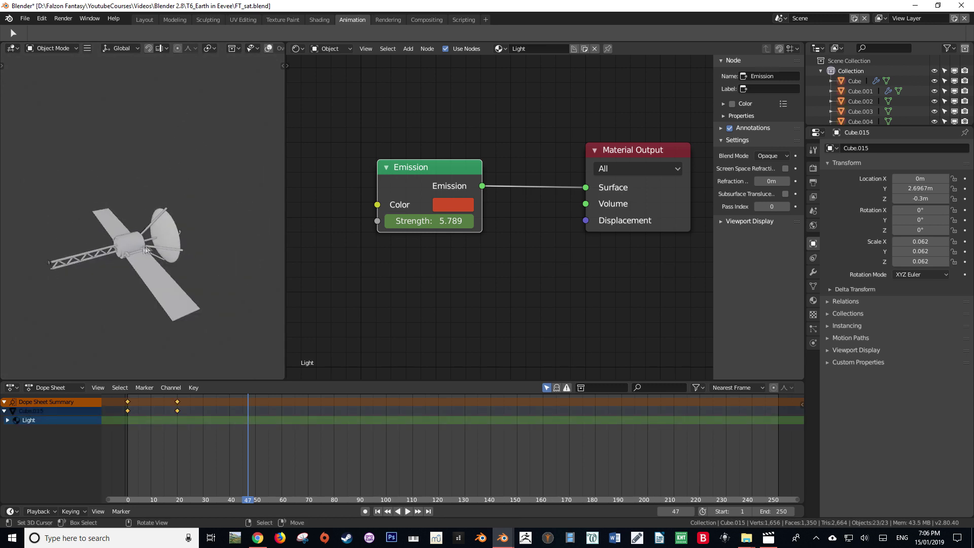
left_click(144, 20)
scroll(180, 100, "down", 5)
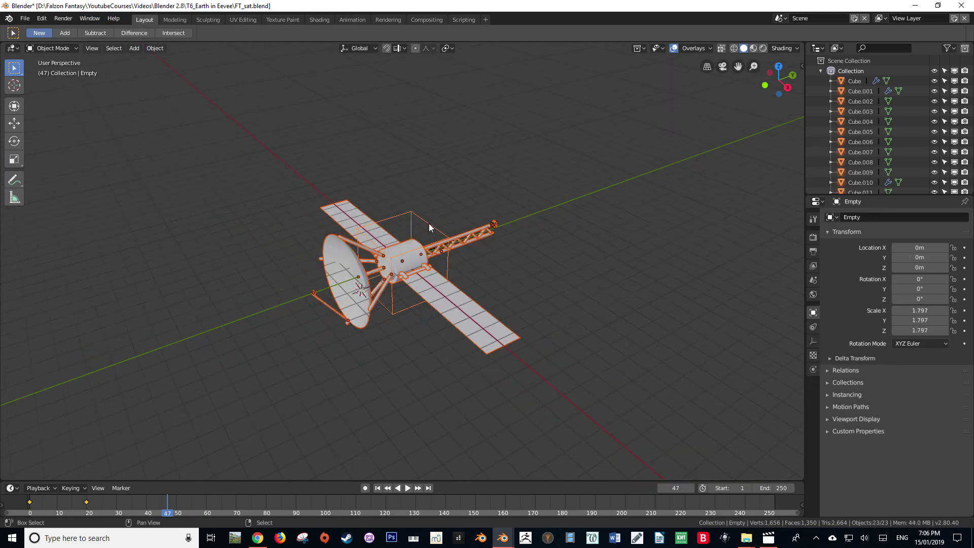
key("ctrl+c")
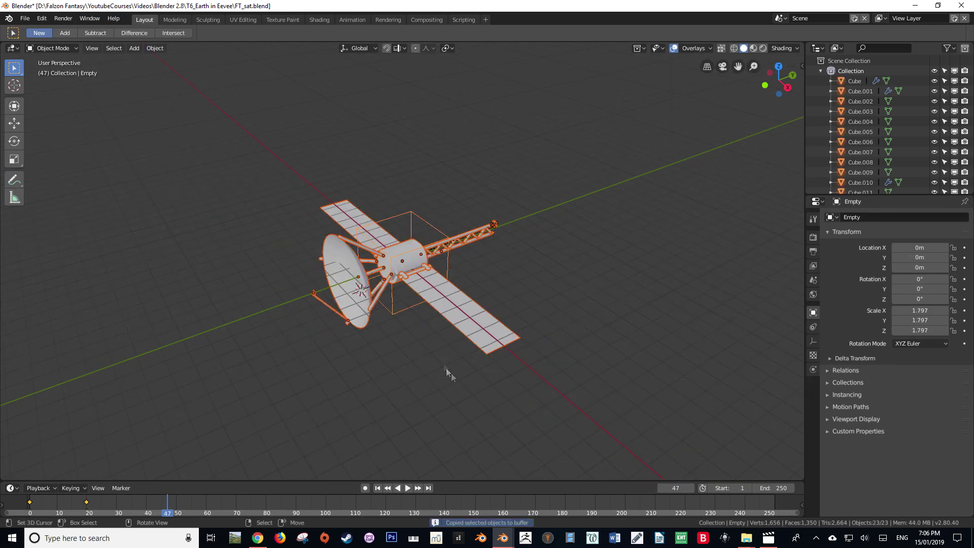
left_click(960, 5)
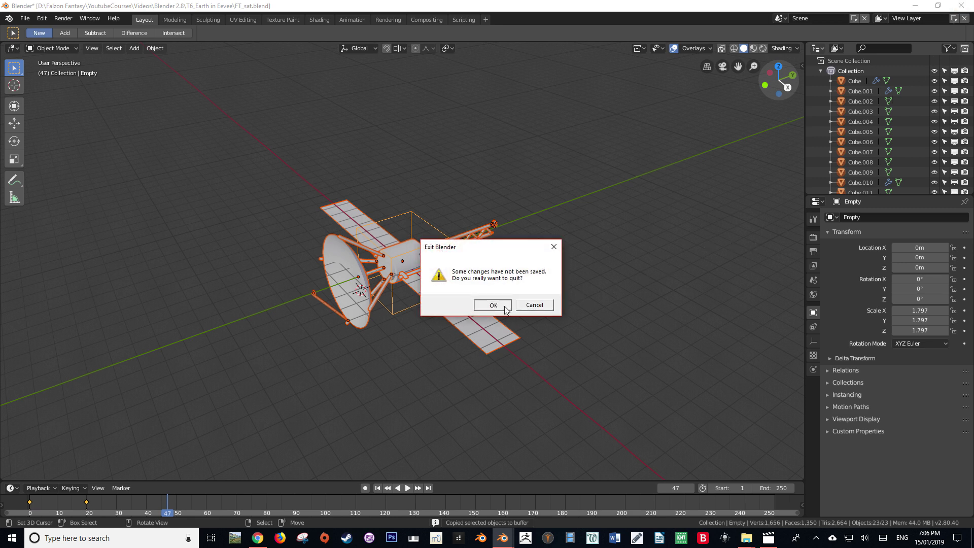
left_click(493, 305)
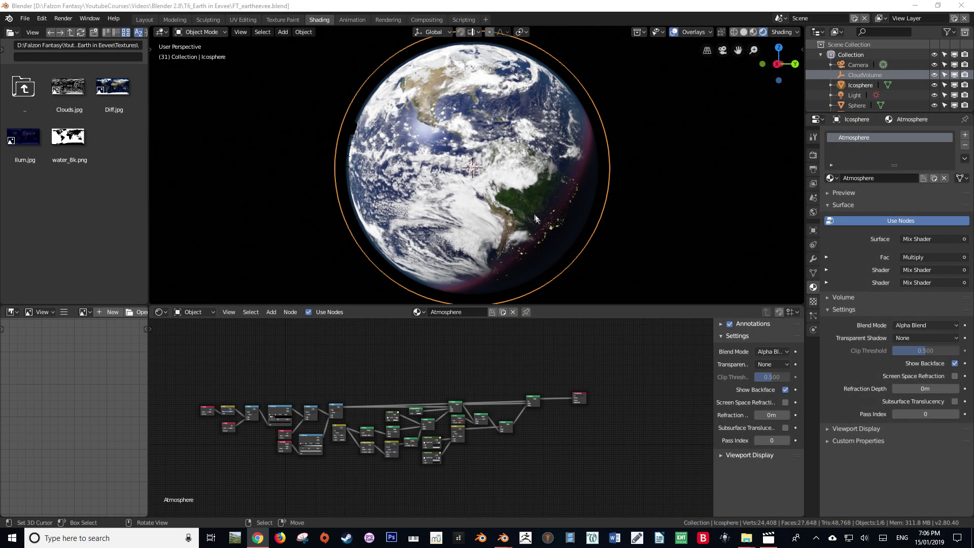
- Paste the copied satellite objects into the FT_eartheevee.blend scene
scroll(482, 214, "down", 3)
middle_click_drag(480, 244, 496, 245)
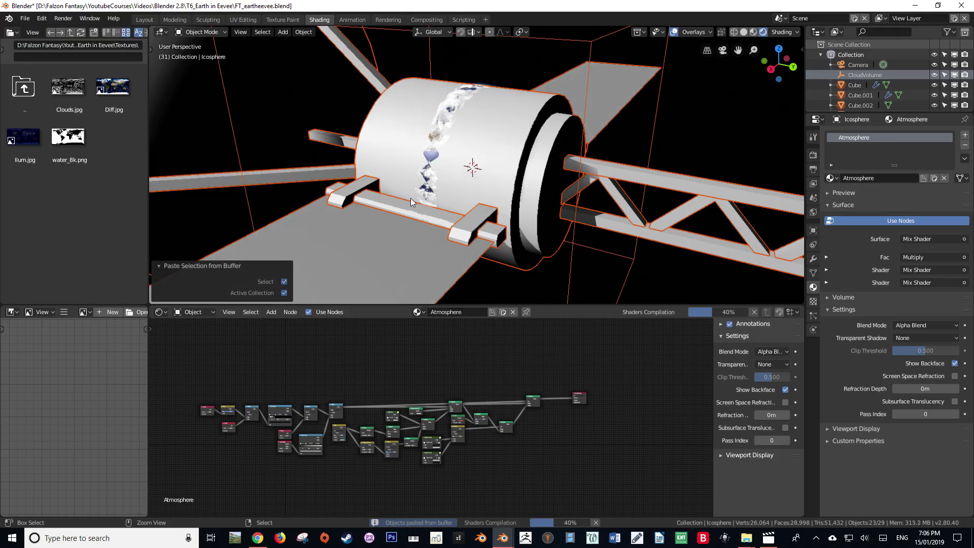
middle_click_drag(410, 198, 375, 192)
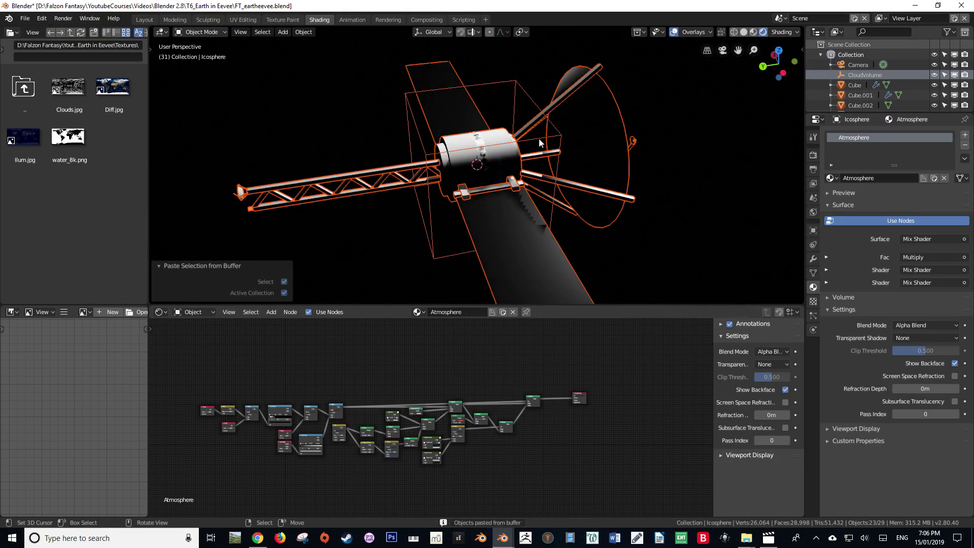
- Select the satellite's parent empty and shrink it to a scale of about 0.131
left_click(539, 138)
key("s")
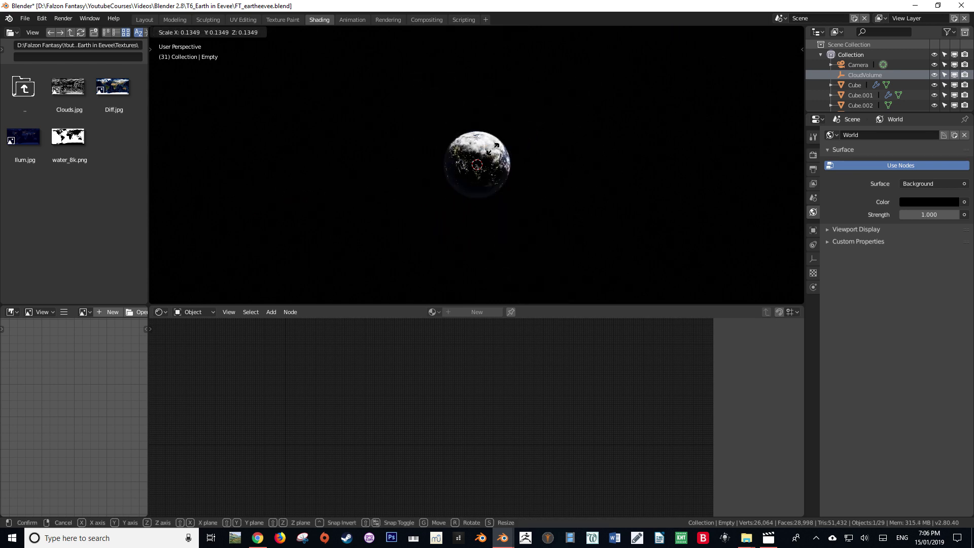
key("Return")
key("s")
left_click(546, 156)
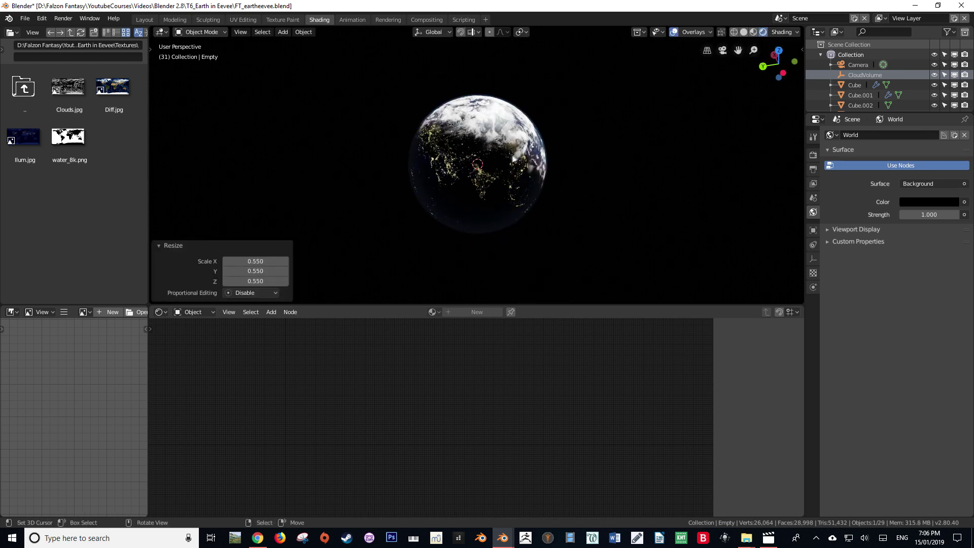
- Switch to the Modeling workspace and display the Earth scene with rendered shading
left_click(173, 19)
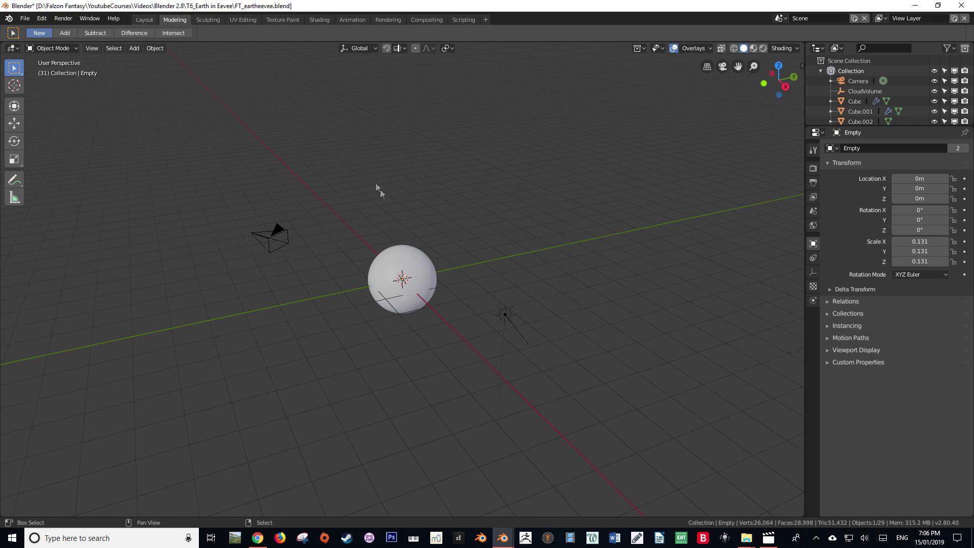
key("shift+z")
mouse_move(402, 219)
middle_mouse_down()
mouse_move(350, 287)
mouse_move(426, 274)
mouse_move(459, 248)
mouse_move(483, 202)
mouse_move(421, 285)
mouse_move(361, 289)
mouse_move(437, 290)
mouse_move(531, 248)
mouse_move(594, 276)
mouse_move(454, 293)
middle_mouse_up()
key("shift+z")
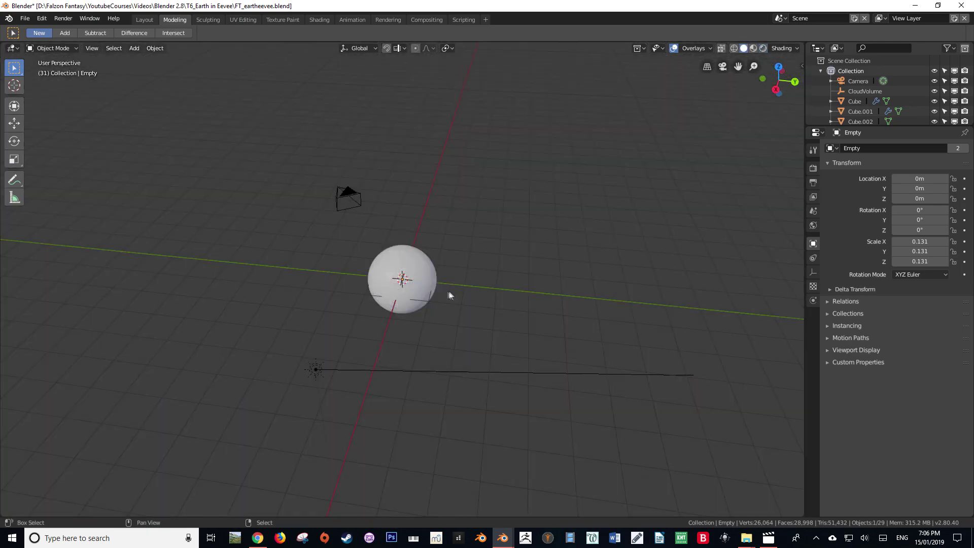
key("shift+z")
- Move the satellite's empty away from the Earth to about X 0.53, Y -4.3, Z 0.42 m and scale it to about 0.053
key("g")
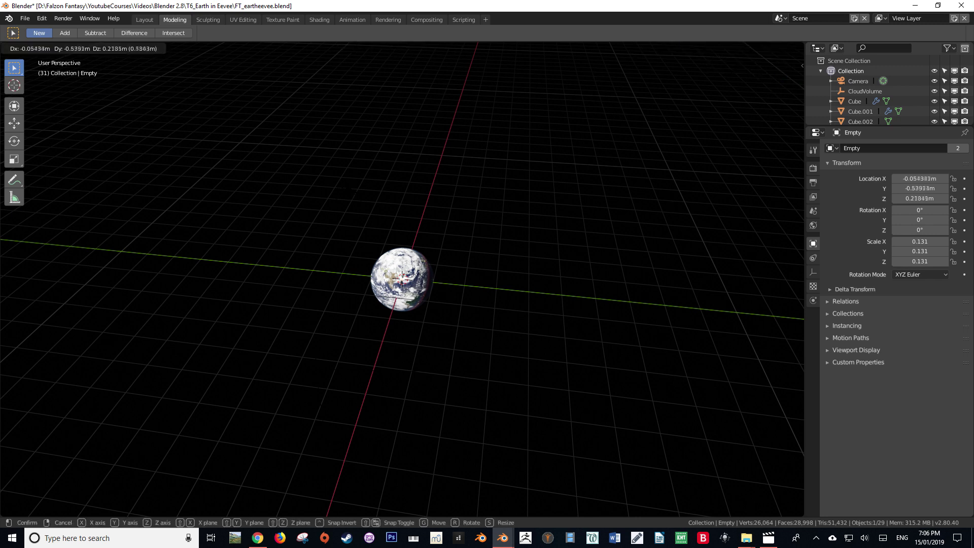
right_click(375, 282)
key("g")
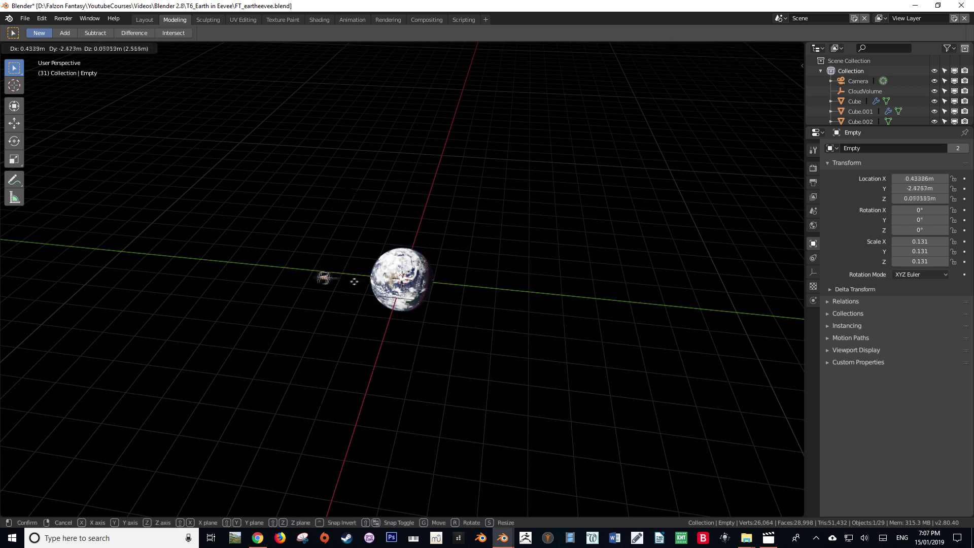
left_click(302, 268)
key("s")
left_click(345, 261)
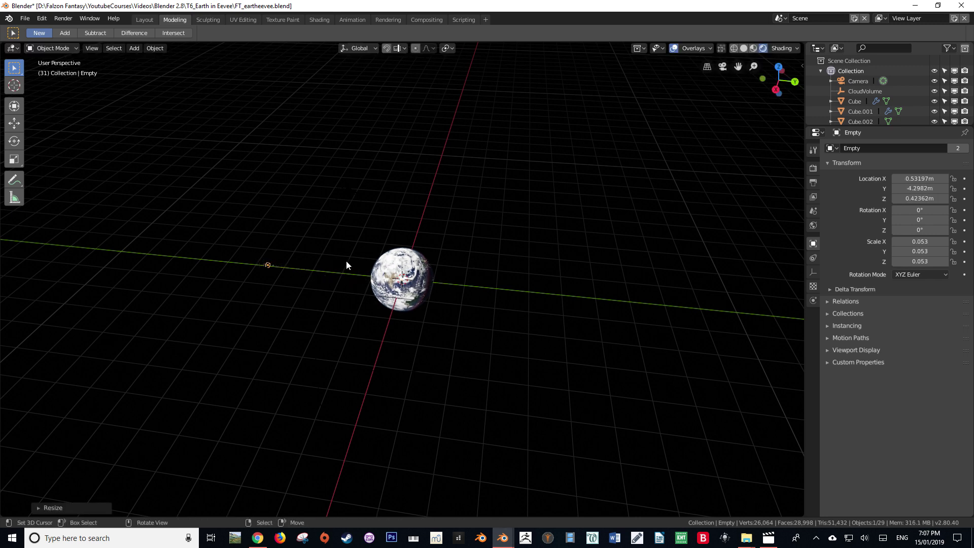
- Reposition the satellite beside the Earth in the camera view, at about X -4.33, Y -2.18, Z 0.17 m
key("KP_0")
key("g")
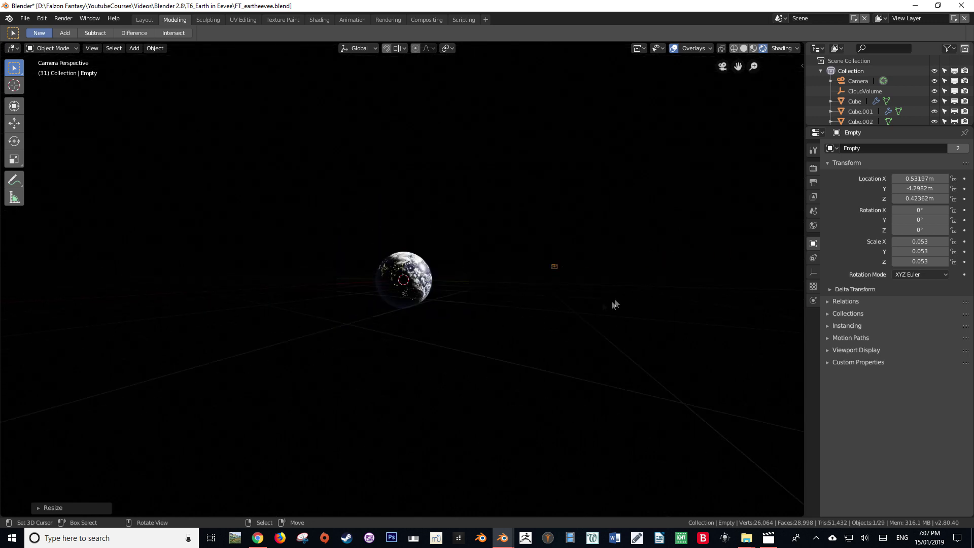
left_click(413, 303)
middle_click_drag(414, 304, 333, 224)
key("g")
left_click(299, 319)
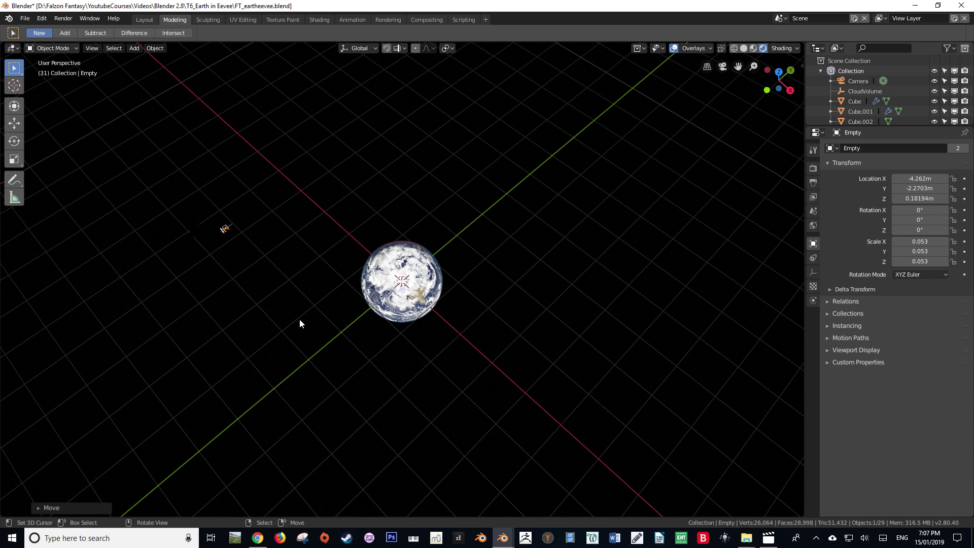
key("KP_0")
key("g")
left_click(312, 292)
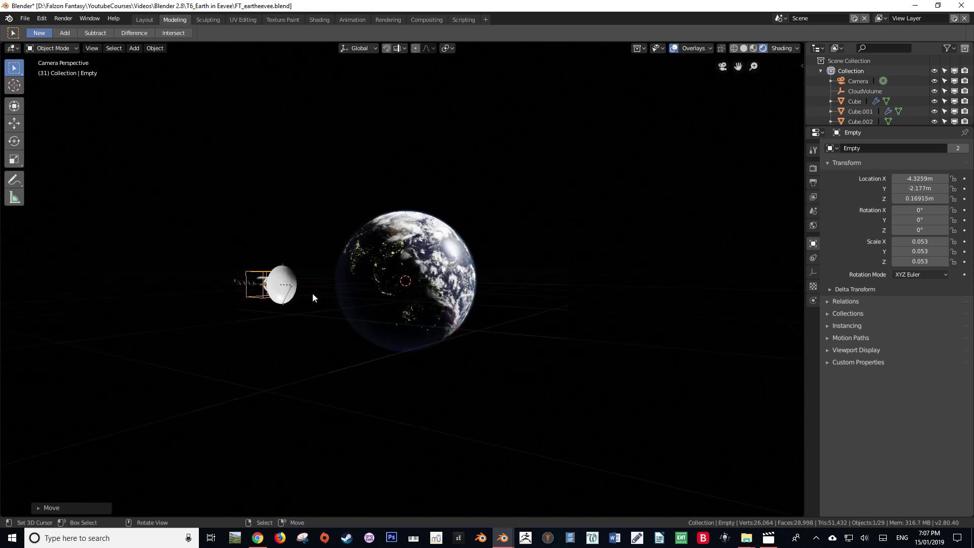
- Rotate the satellite's empty freely to about 0.46°, -2.84°, 276° and shift it to about X -4.30, Y -2.22, Z 0.17 m
scroll(274, 301, "up", 5)
scroll(255, 306, "down", 2)
key("r")
key("r")
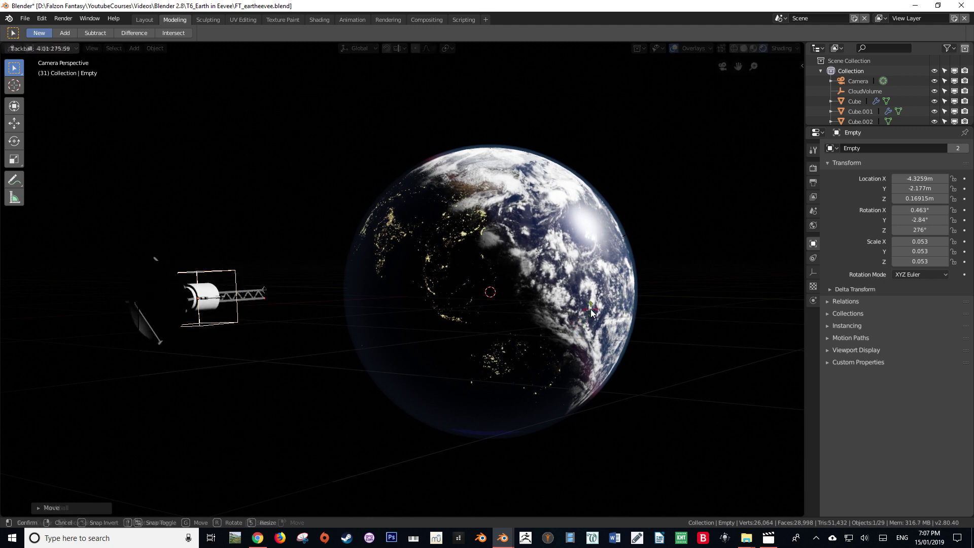
left_click(604, 320)
key("g")
left_click(619, 314)
scroll(486, 349, "up", 1)
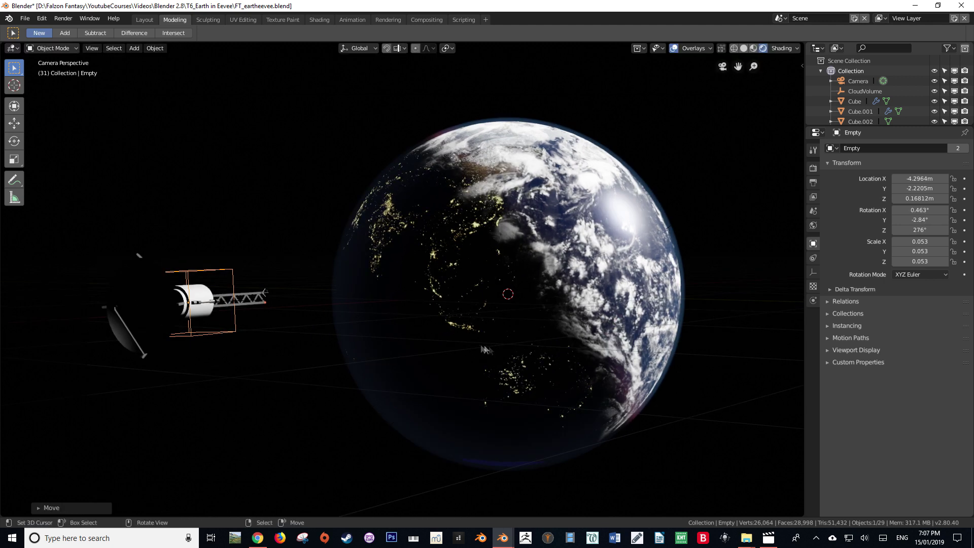
- Render the current frame to check how the satellite is framed, and close the render
key("F12")
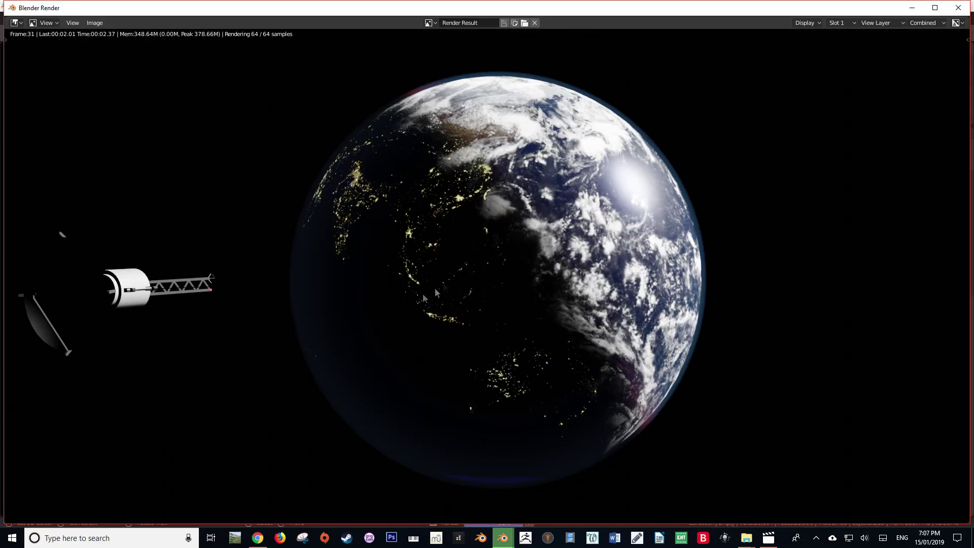
scroll(309, 309, "down", 3)
scroll(340, 301, "up", 2)
key("Escape")
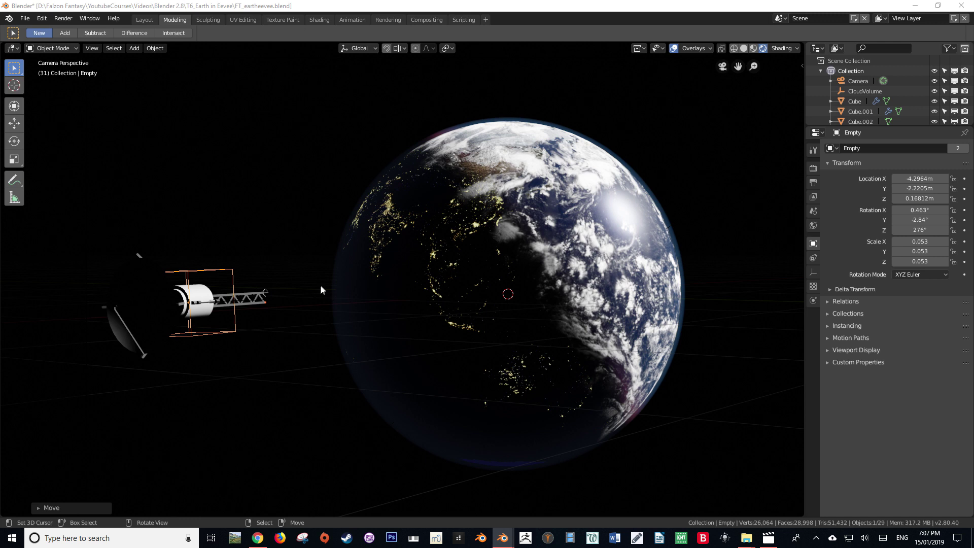
- Rotate the satellite's empty with the Rotate tool to about 8.08°, 52.3°, 279° and render the frame again
left_click(14, 141)
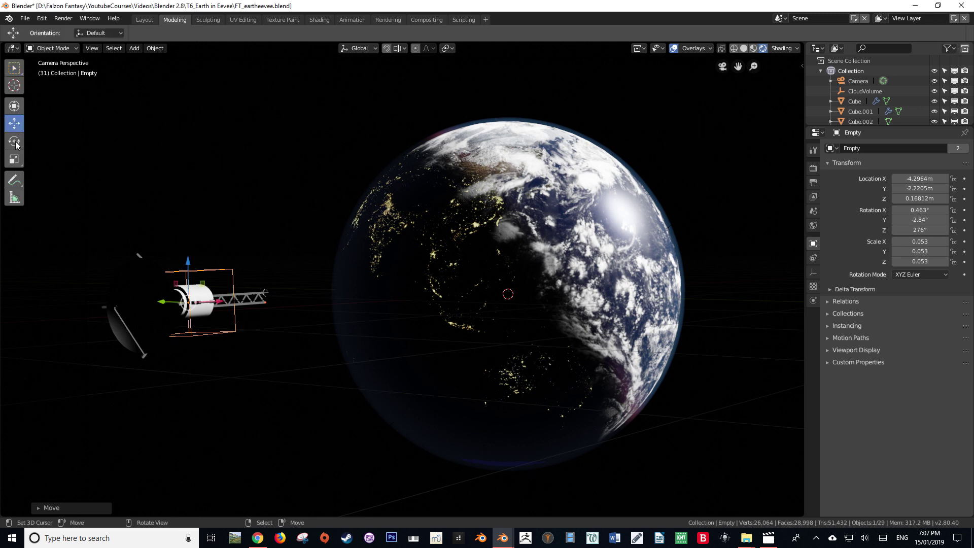
left_click_drag(208, 280, 350, 287)
key("F12")
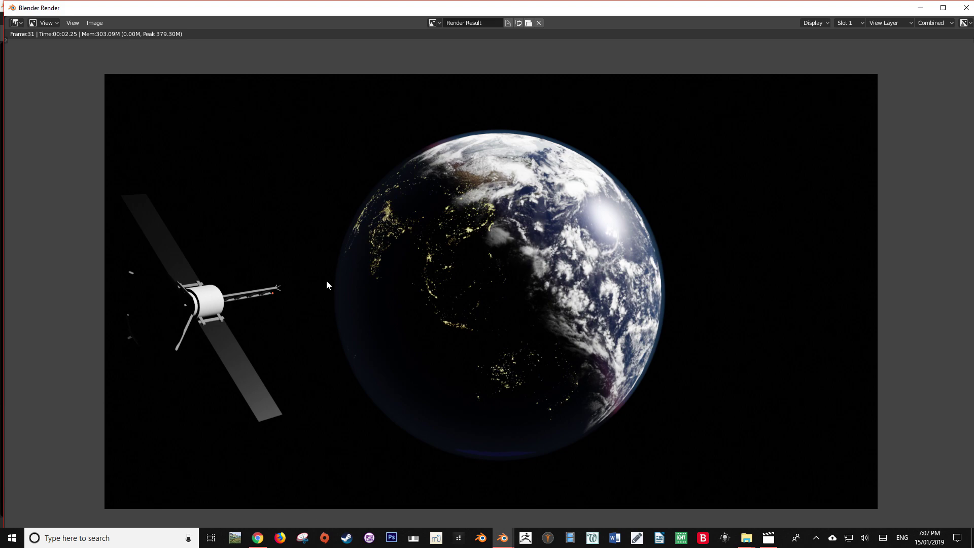
- Examine the rendered satellite and its red light up close, and close the render
scroll(327, 280, "up", 3)
middle_click_drag(348, 265, 610, 267)
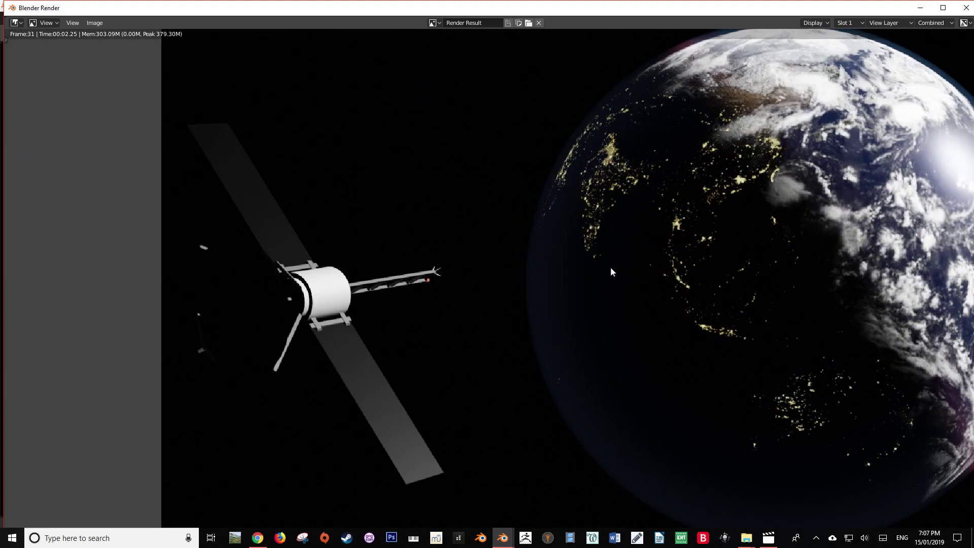
scroll(599, 284, "down", 4)
scroll(582, 301, "up", 2)
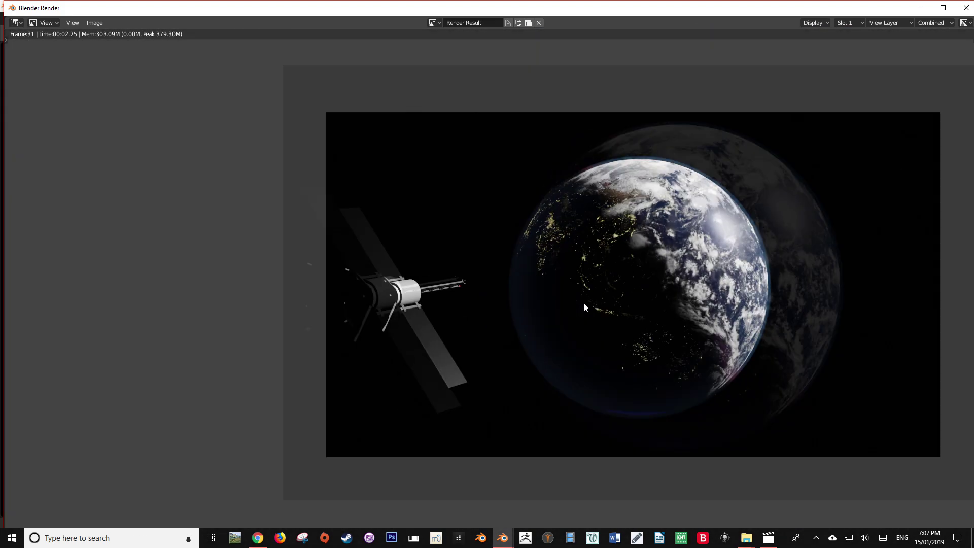
scroll(515, 314, "up", 8)
scroll(516, 314, "down", 5)
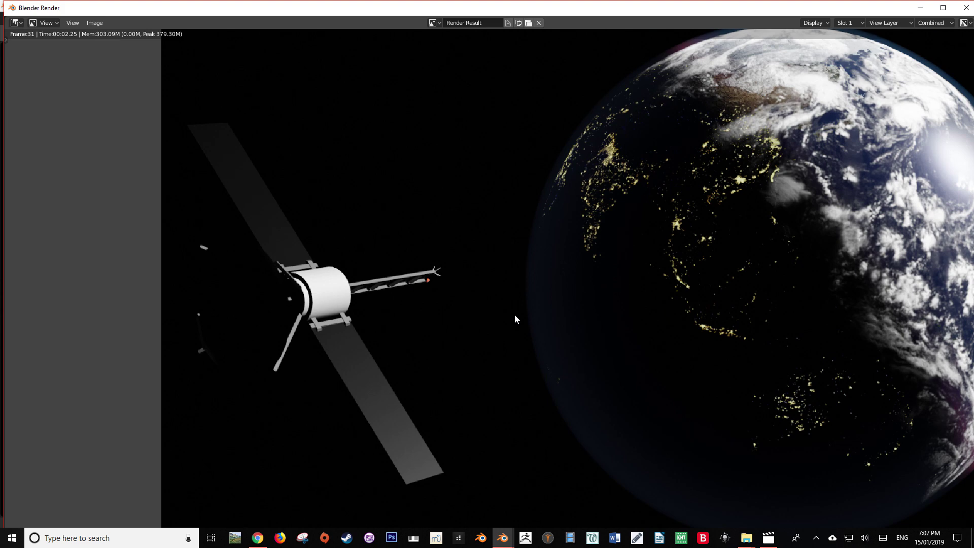
middle_click_drag(514, 318, 420, 342)
key("Escape")
- Play the animation to check the blinking light beside the Earth, return to the camera view and save the file
key("space")
scroll(373, 319, "up", 3)
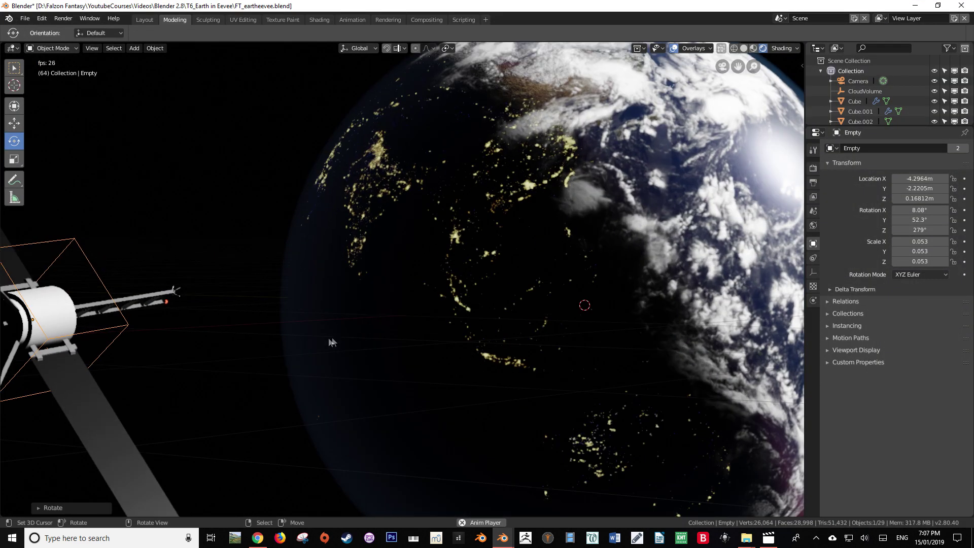
key("space")
key("KP_0")
key("ctrl+s")
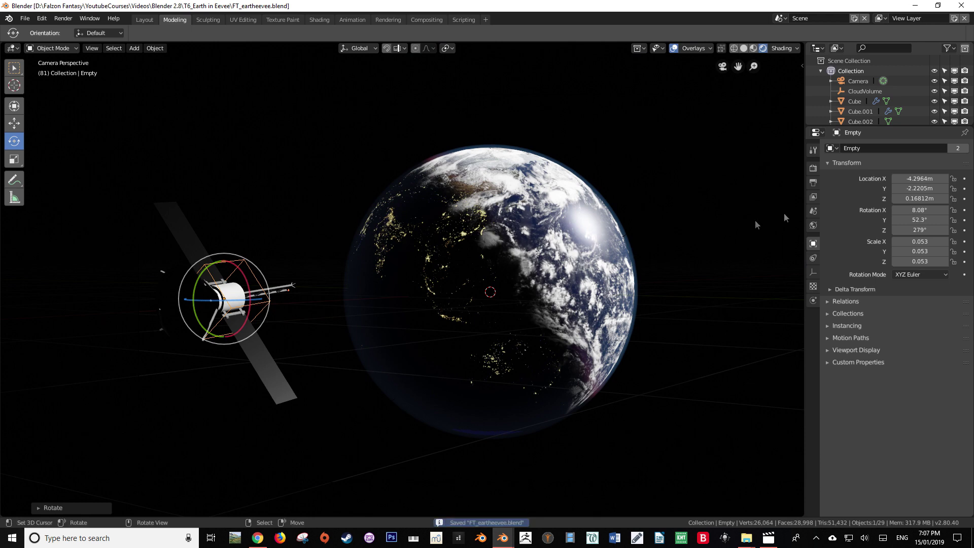
- Rotate the sun light with a final turn of about -24.4° to reposition the shadow across the Earth
left_click(813, 168)
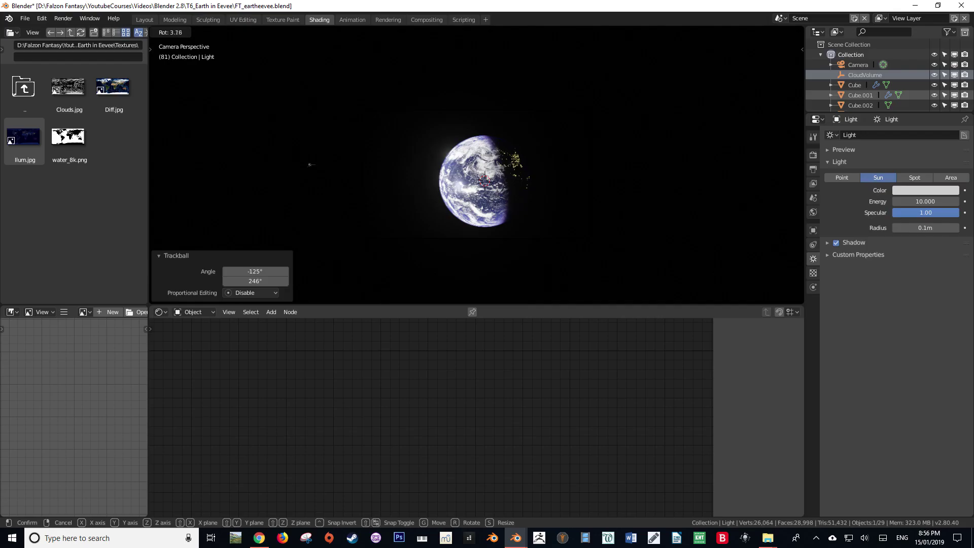
key("Return")
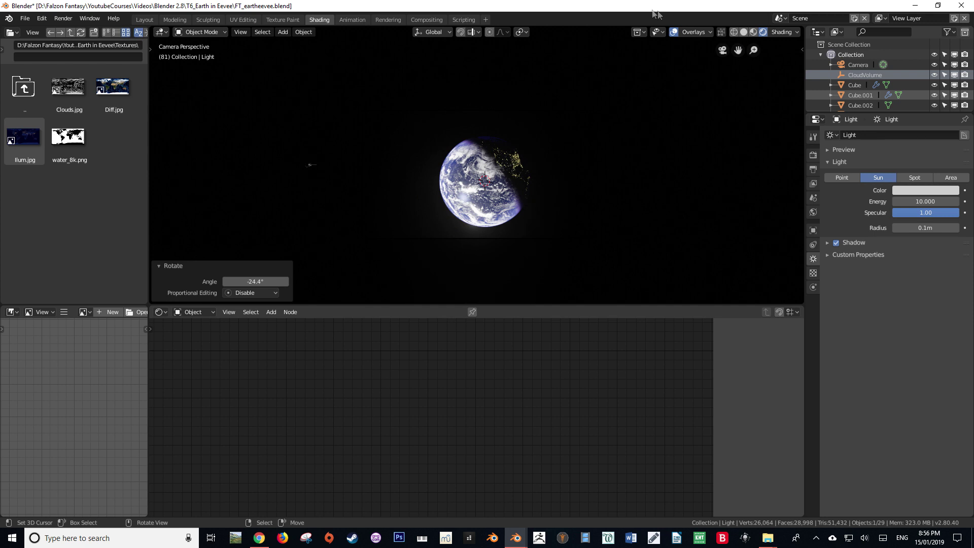
- Add a cube-shaped empty at the Earth's centre, working in solid shading
scroll(461, 154, "up", 5)
middle_click_drag(540, 169, 514, 167)
key("z")
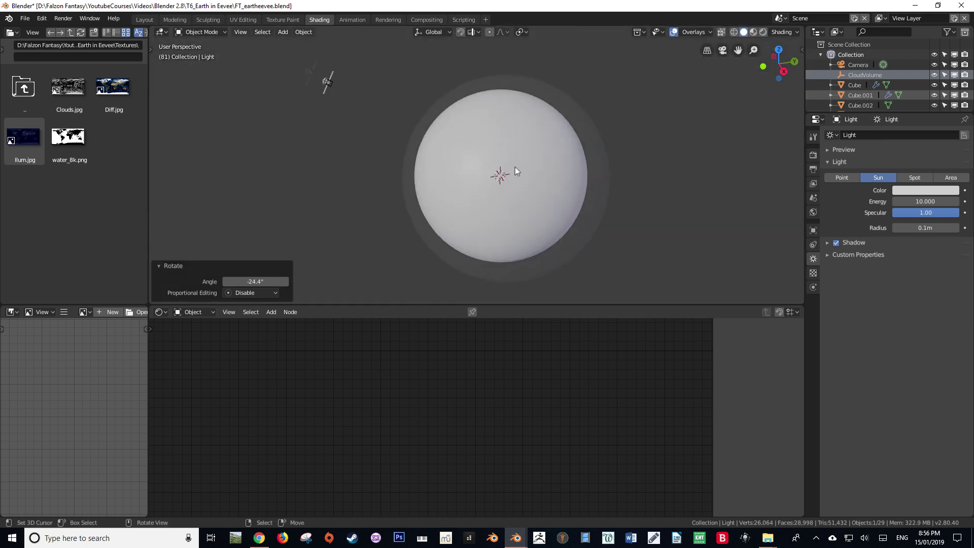
key("shift+a")
mouse_move(516, 165)
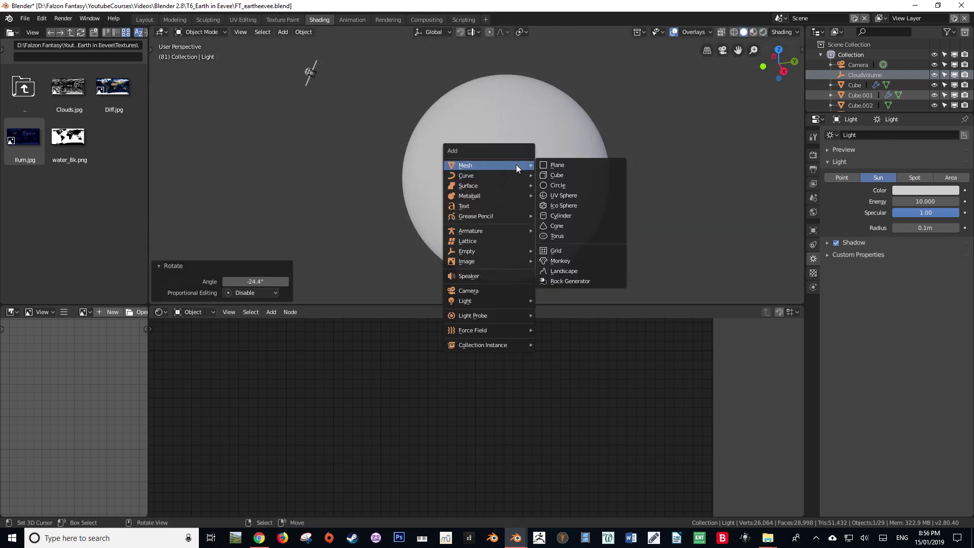
mouse_move(523, 251)
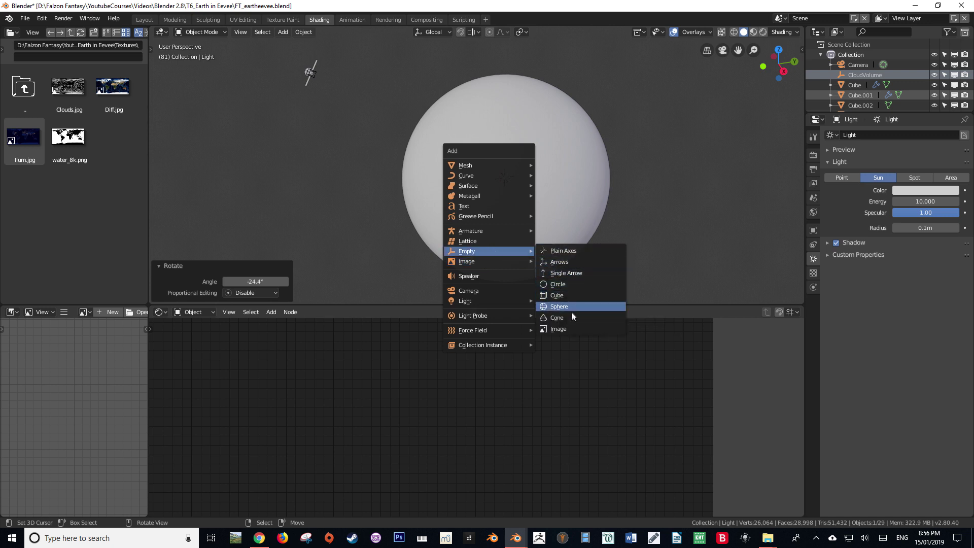
left_click(571, 294)
scroll(568, 176, "down", 3)
scroll(552, 170, "up", 4)
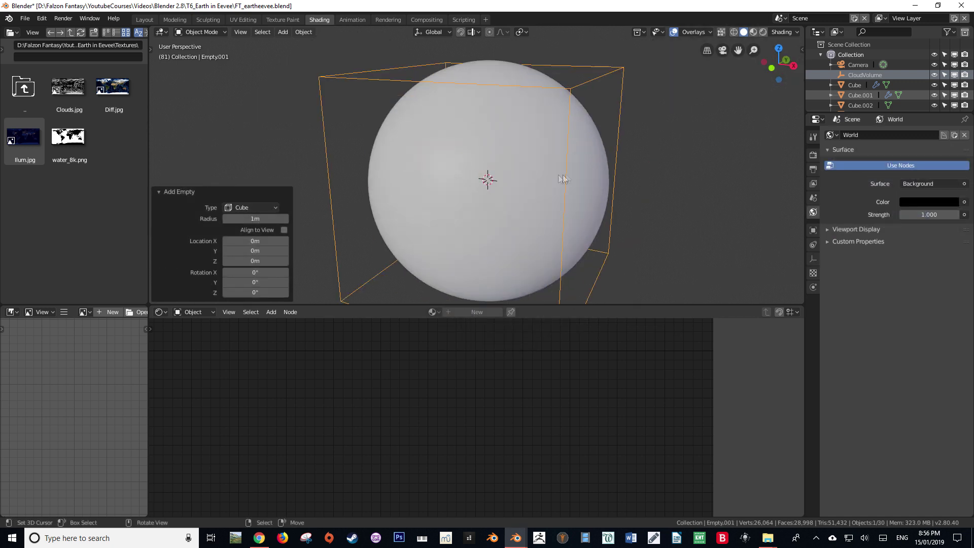
- Select the Earth's spheres in wireframe with the cube empty as active object, and parent them to it using Object
left_click(451, 159)
key("shift+z")
left_click(476, 150)
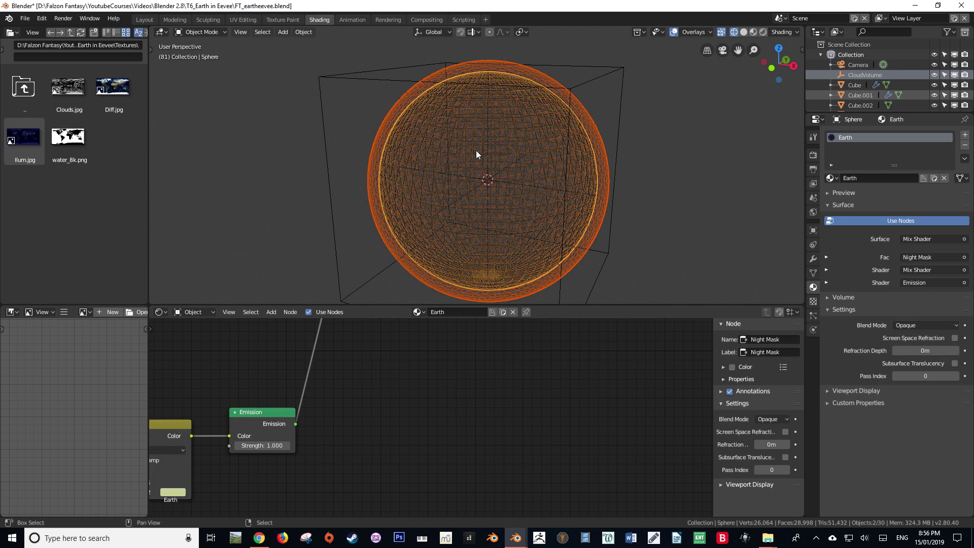
left_click(604, 70)
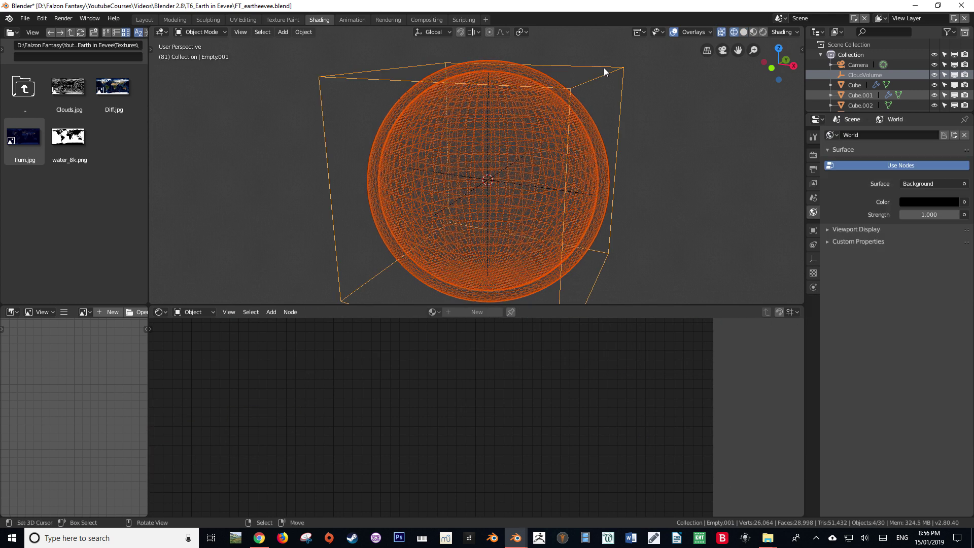
key("ctrl+p")
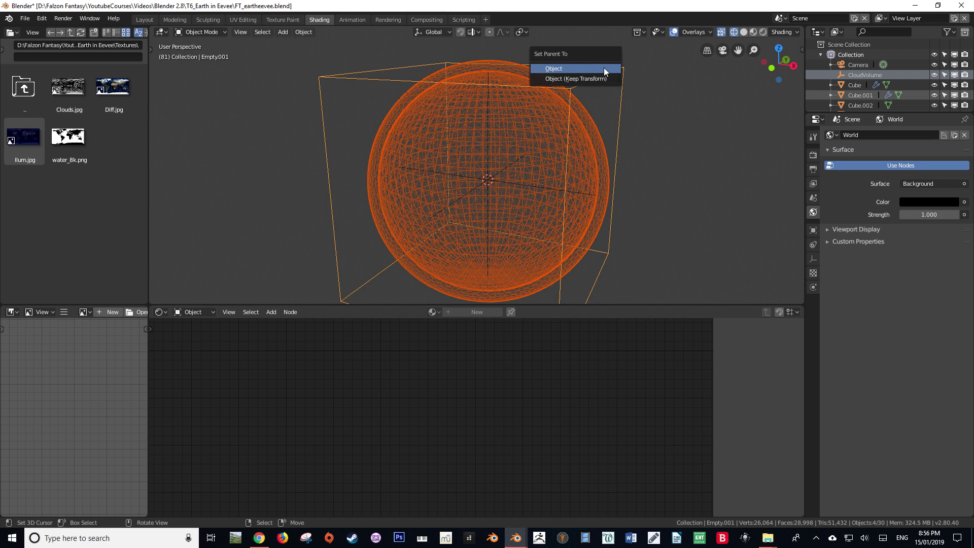
left_click(603, 68)
scroll(613, 82, "down", 3)
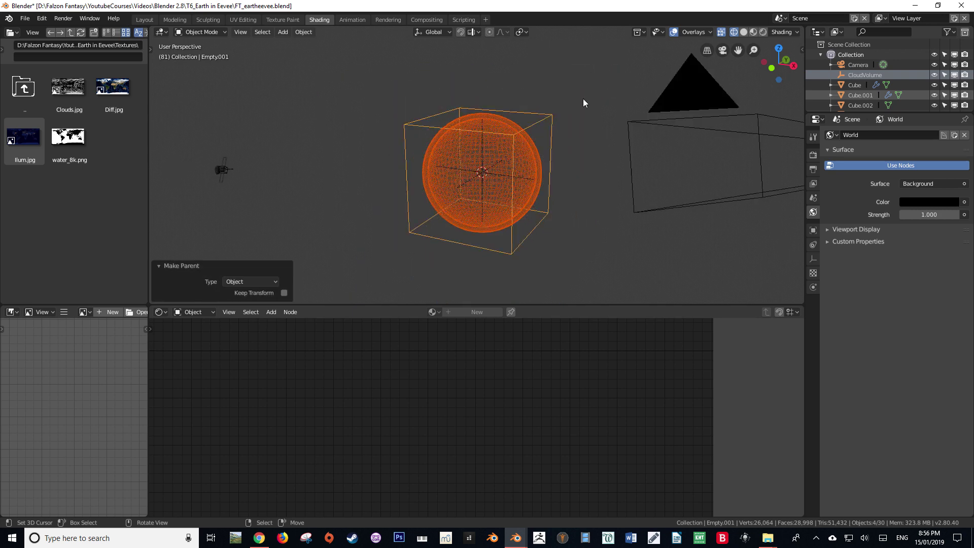
- Add the Earth sphere still missing from the selection and parent all the spheres to the cube empty
key("KP_0")
key("shift+z")
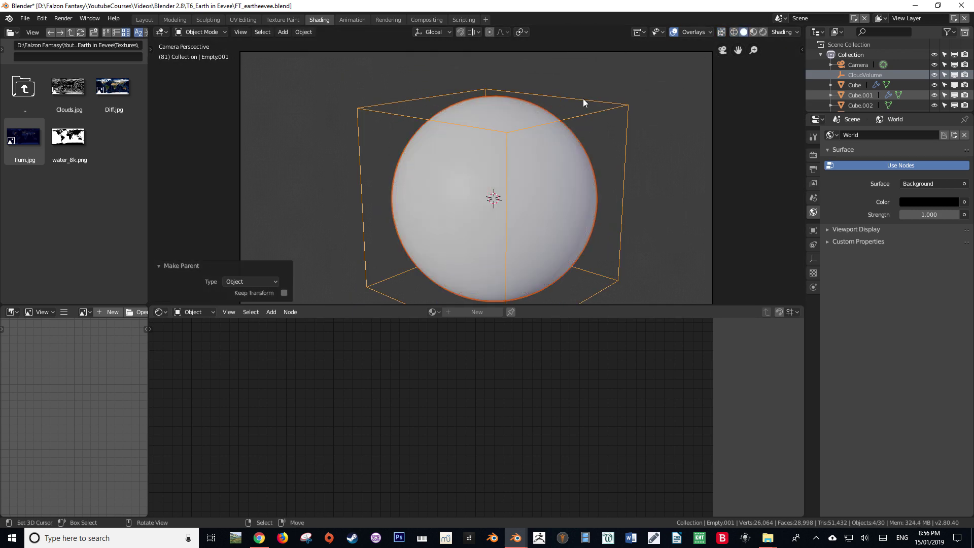
key("z")
key("z")
key("shift+z")
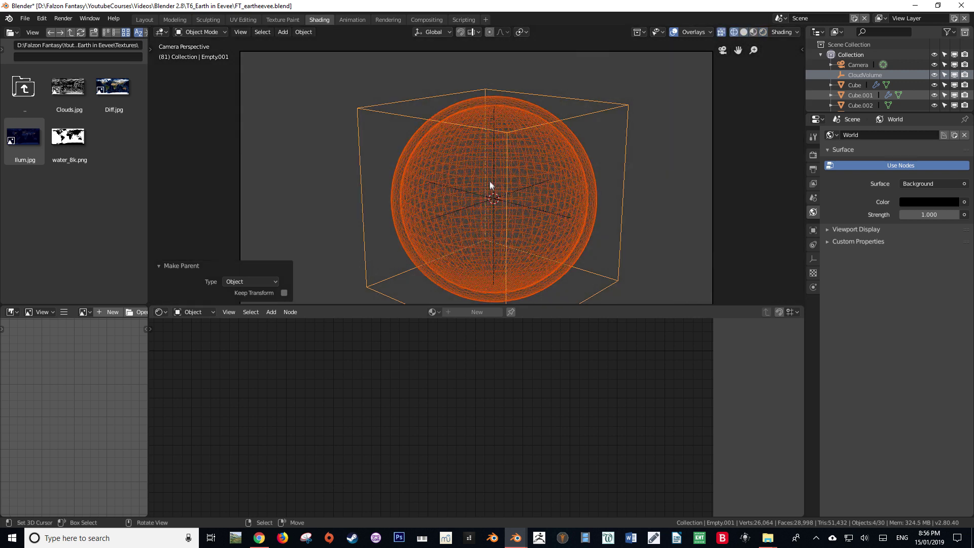
left_click(492, 161, "shift")
left_click(493, 160, "shift")
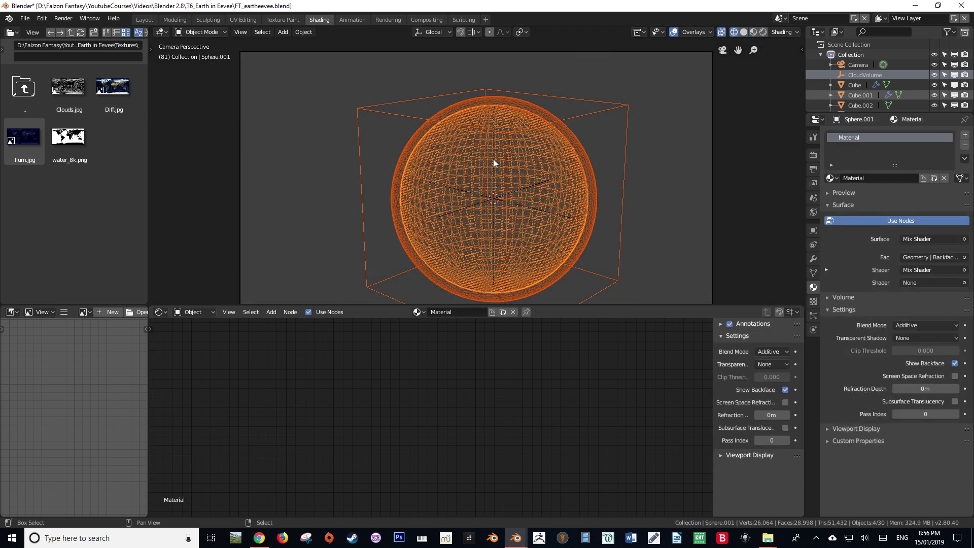
left_click(493, 161, "shift")
left_click(610, 110, "shift")
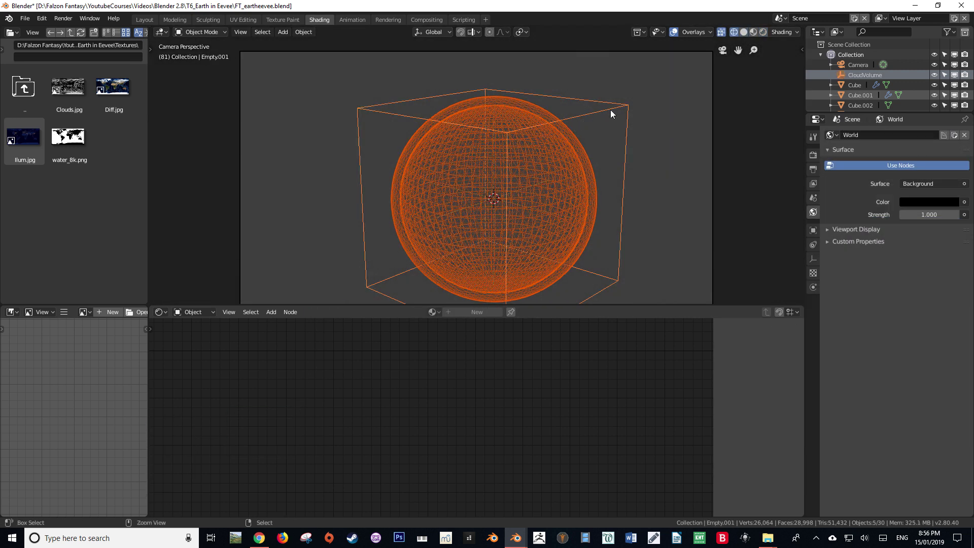
key("ctrl+p")
left_click(610, 110)
- Select only the cube empty, test rotating it together with the Earth's spheres, and save the file
left_click(594, 105)
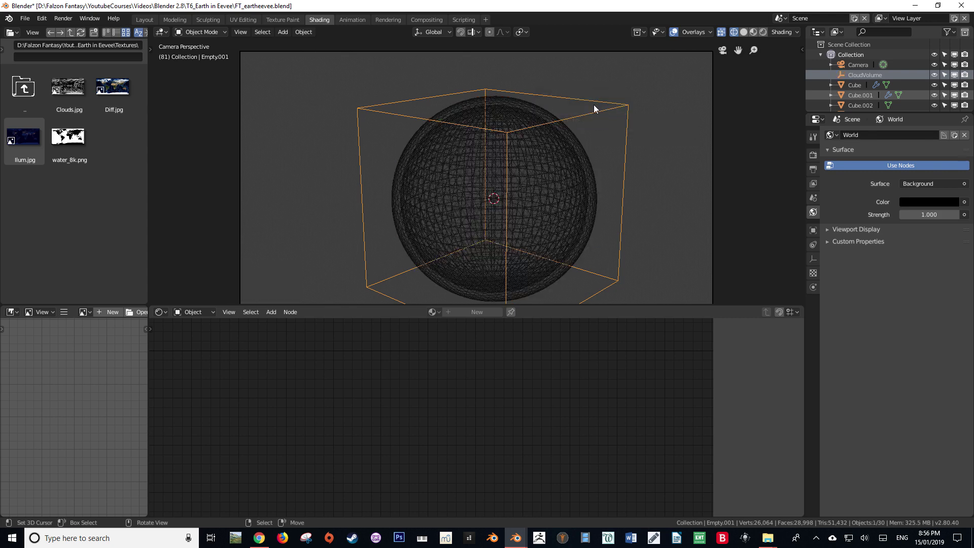
key("r")
left_click(602, 101)
key("KP_0")
key("ctrl+s")
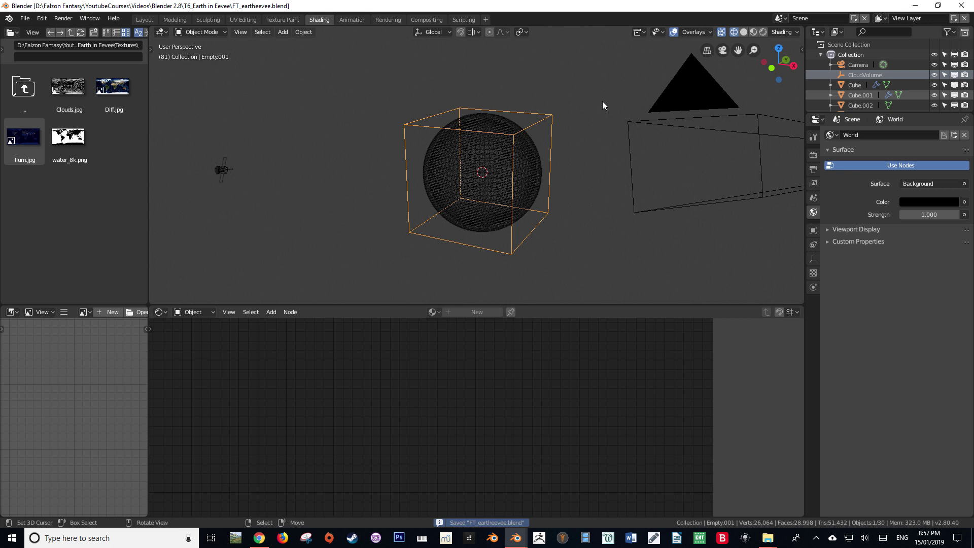
- Trackball-rotate the cube empty by about -20.1° and 93.4° in the rendered camera view to turn Australia towards the camera
key("KP_0")
key("shift+z")
key("z")
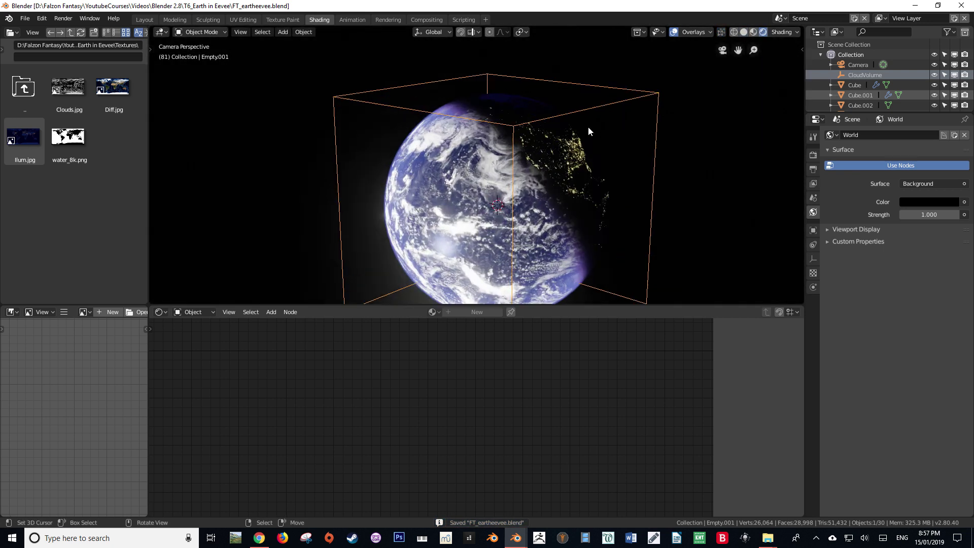
key("r")
key("r")
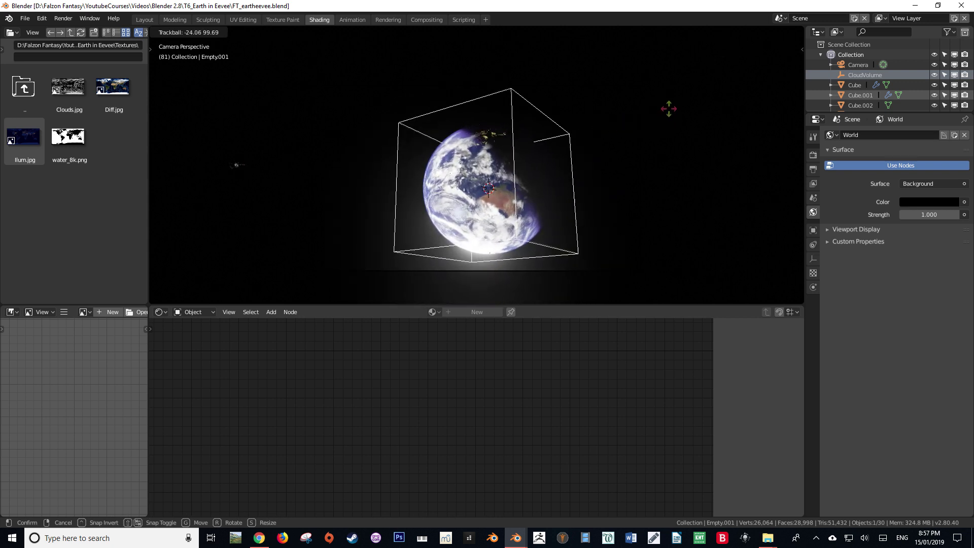
left_click(661, 102)
- Refine the Earth's orientation with a further trackball rotation of the empty by about -8.02° and 8.02°
key("r")
key("r")
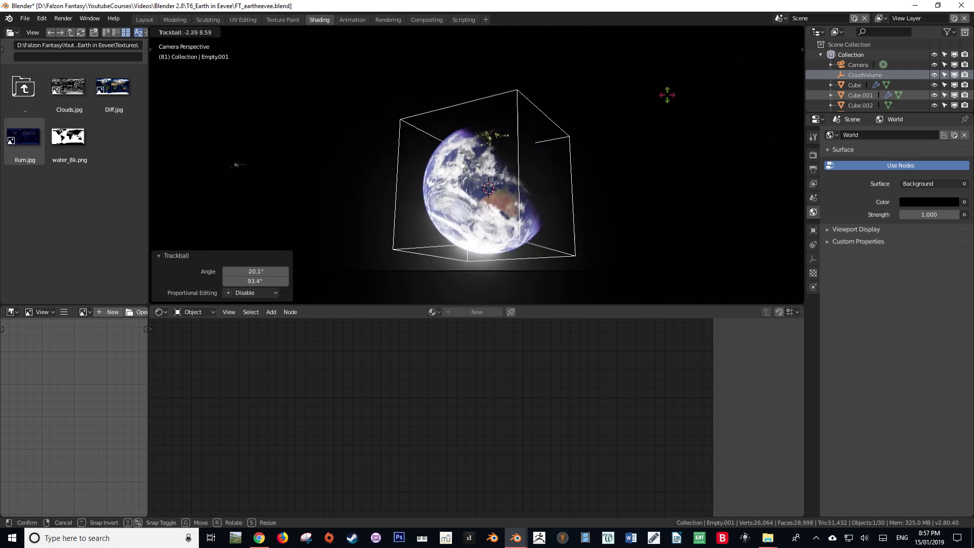
left_click(656, 101)
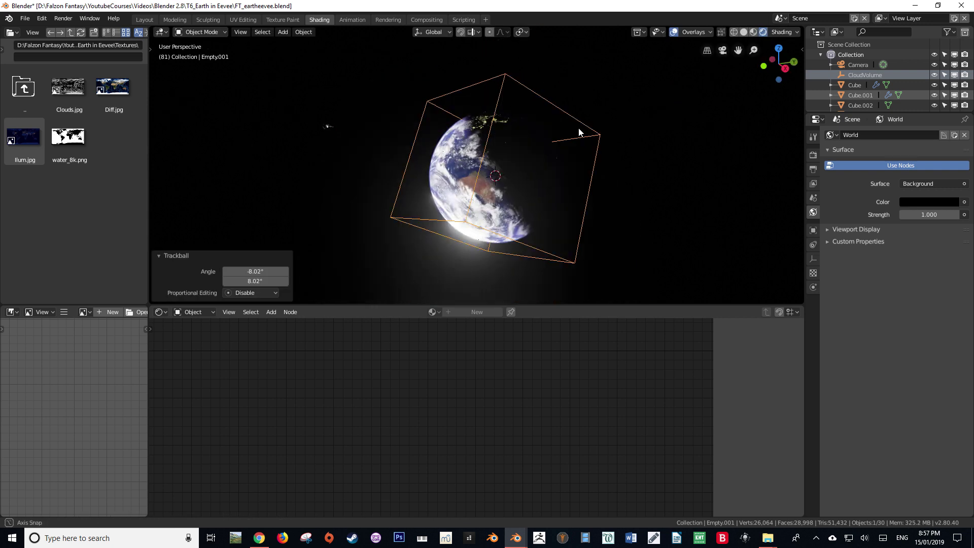
scroll(579, 126, "up", 1)
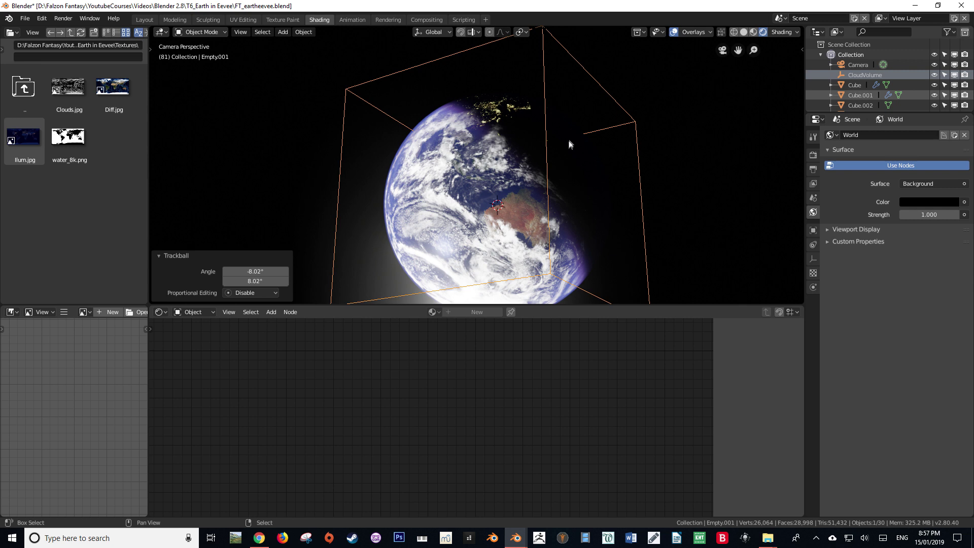
scroll(569, 145, "down", 2)
key("r")
key("r")
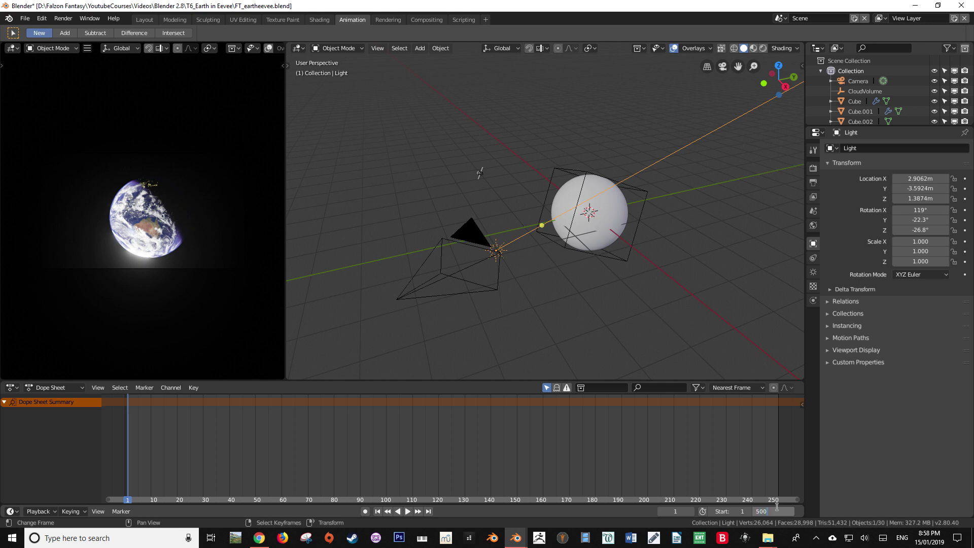
- Set the animation's end frame to 500 and fit the whole frame range in the dope sheet
key("Return")
scroll(574, 464, "down", 6)
scroll(574, 464, "up", 1)
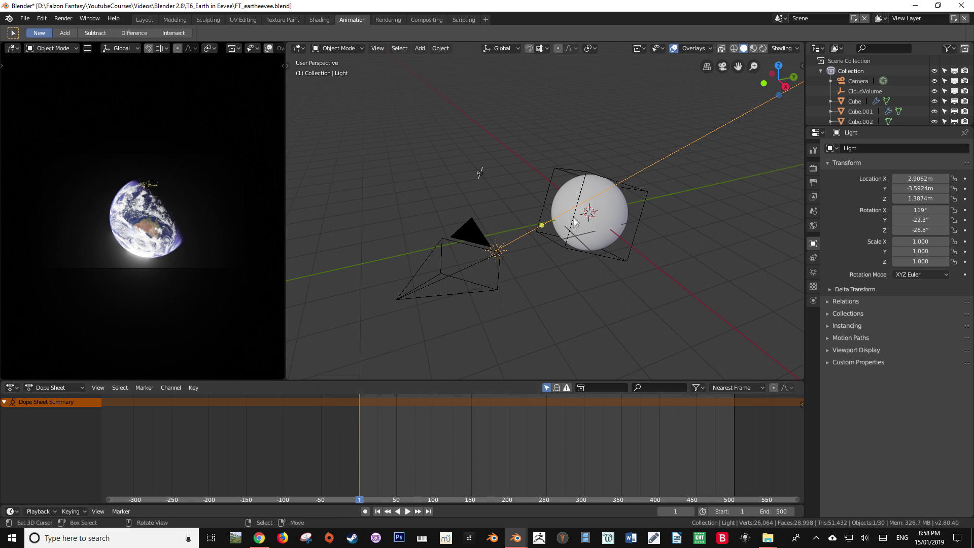
- Insert a Rotation keyframe for the sun light at frame 1 and inspect its Object Transforms channels
scroll(578, 213, "up", 3)
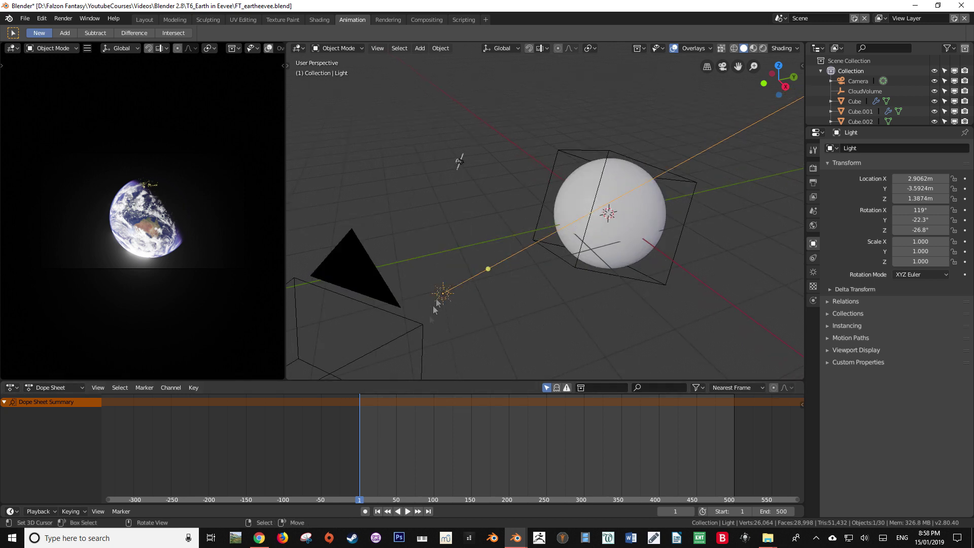
key("i")
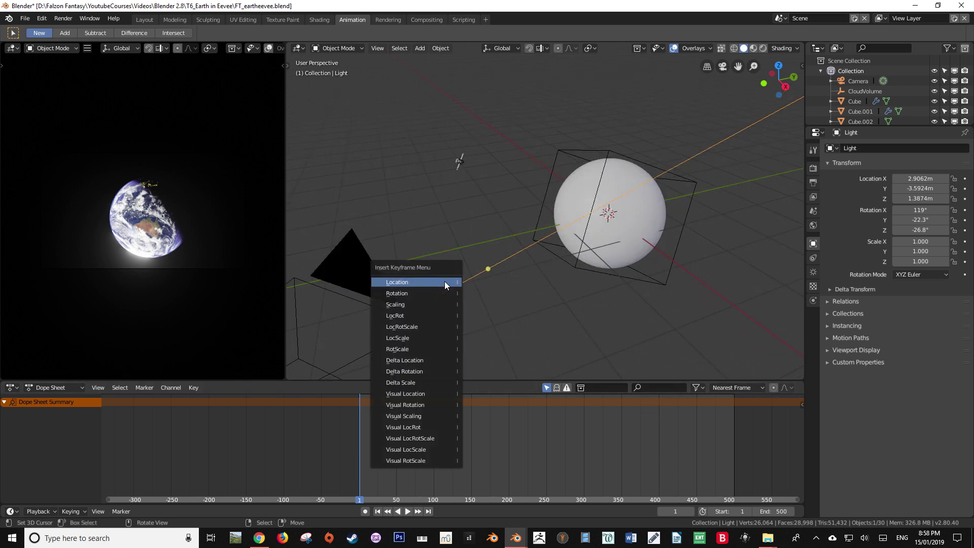
left_click(404, 294)
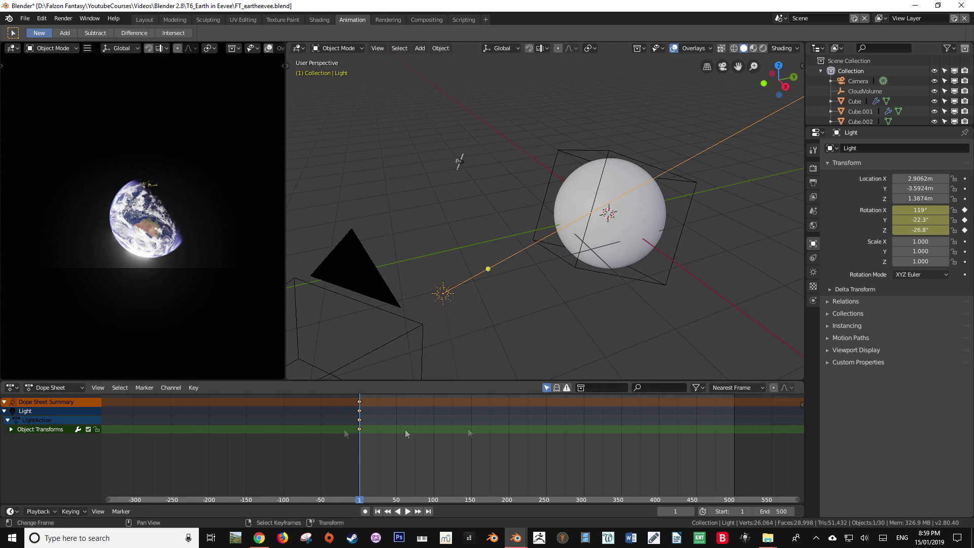
left_click(11, 429)
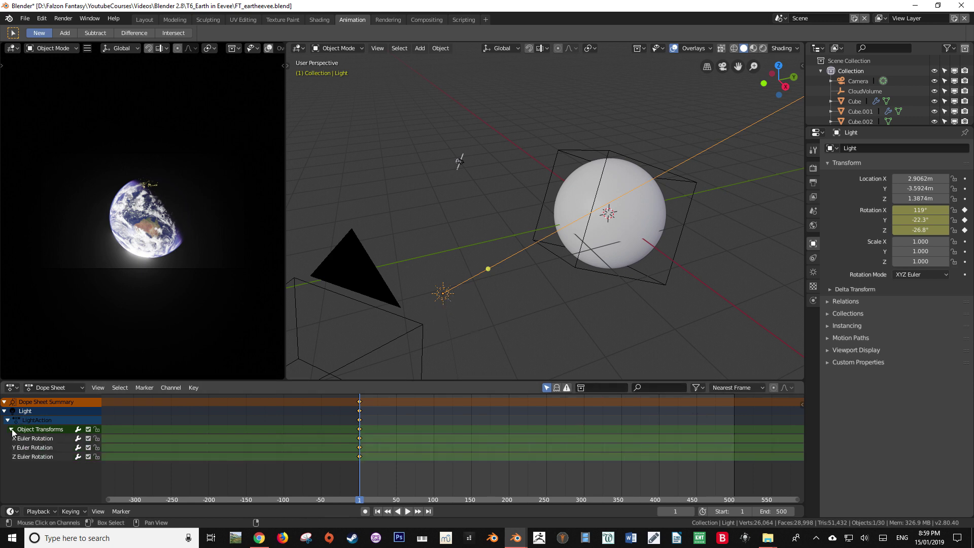
left_click(11, 430)
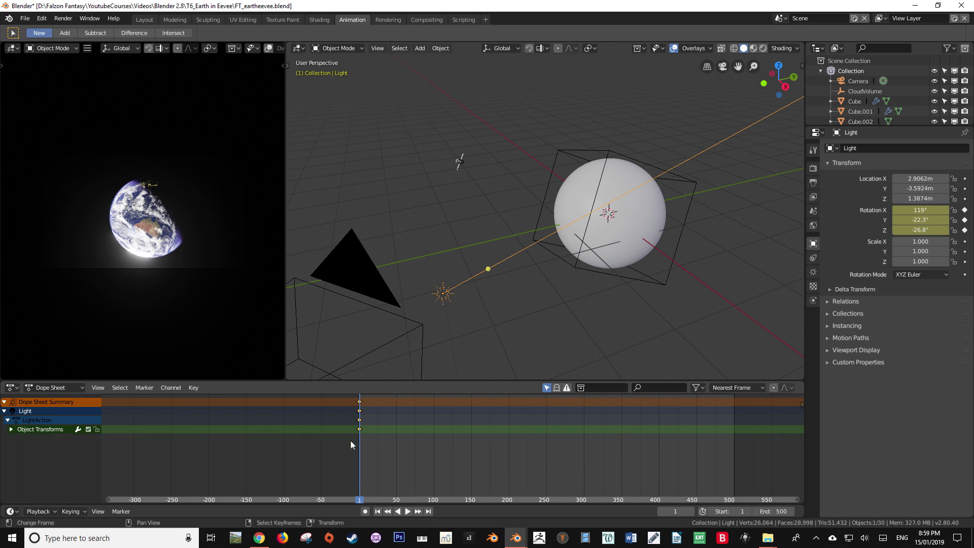
- Go to frame 500 and try a trackball rotation of the sun light while watching the Earth's rendered view
left_click_drag(359, 446, 734, 451)
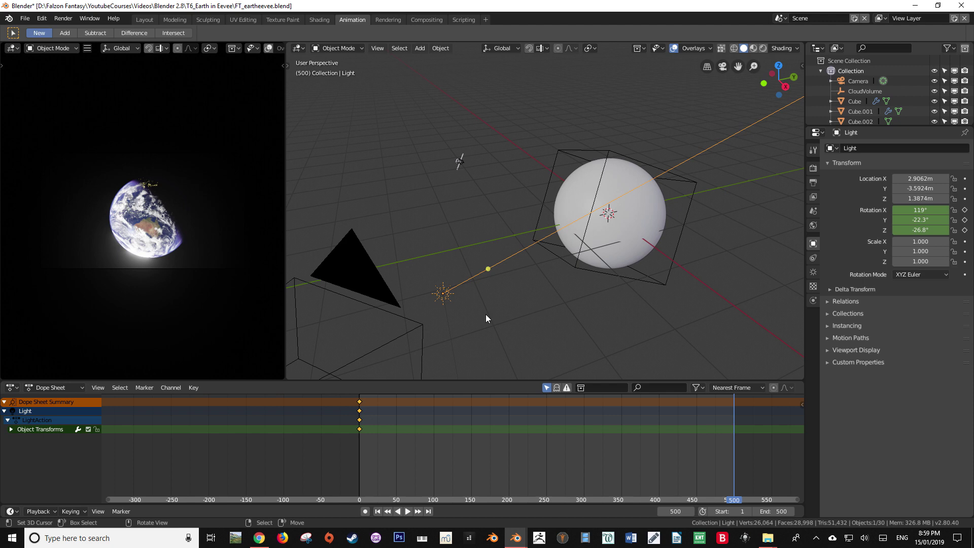
middle_click_drag(485, 316, 461, 308)
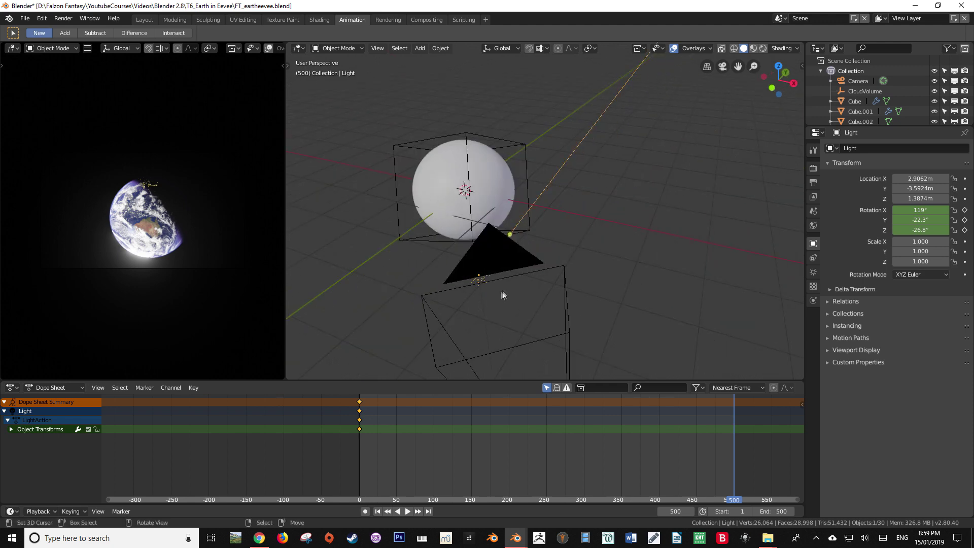
scroll(148, 257, "up", 5)
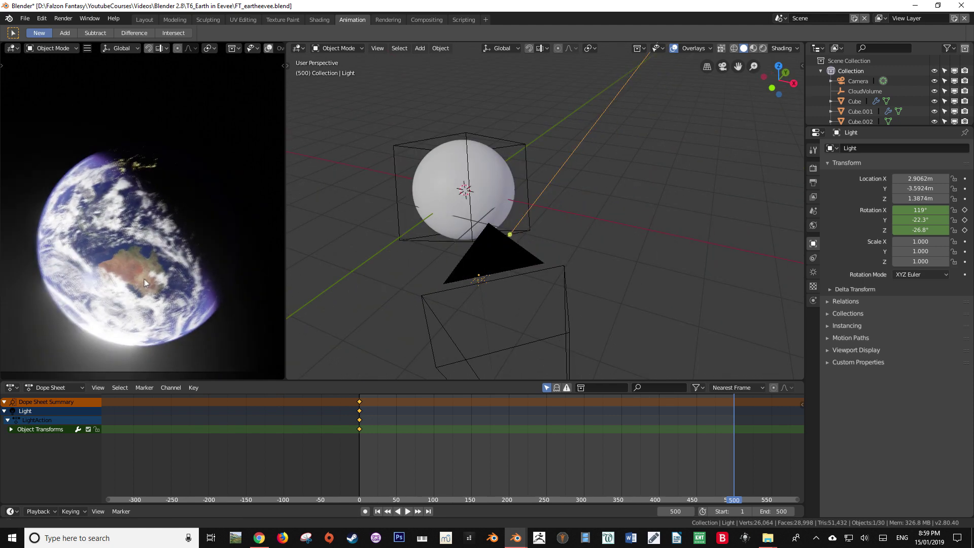
key("r")
key("r")
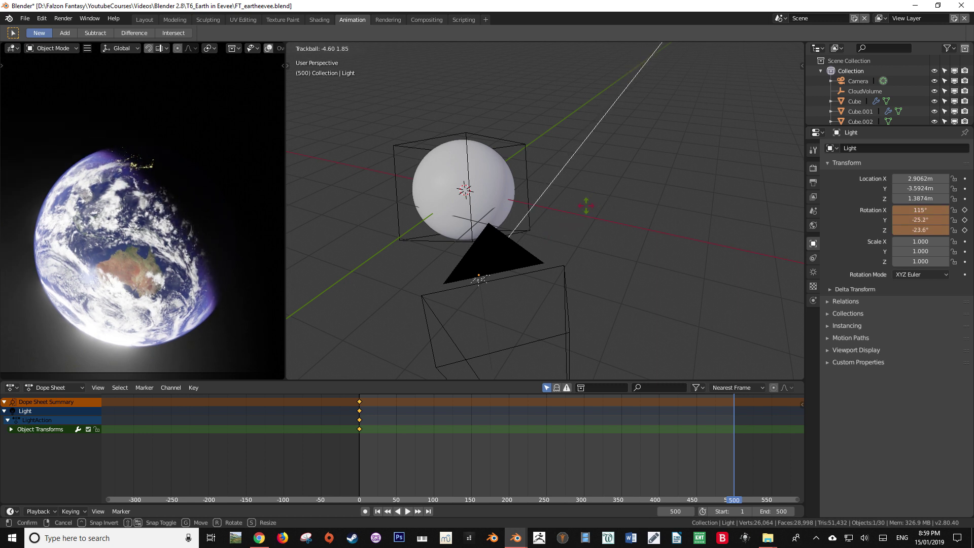
left_click(580, 211)
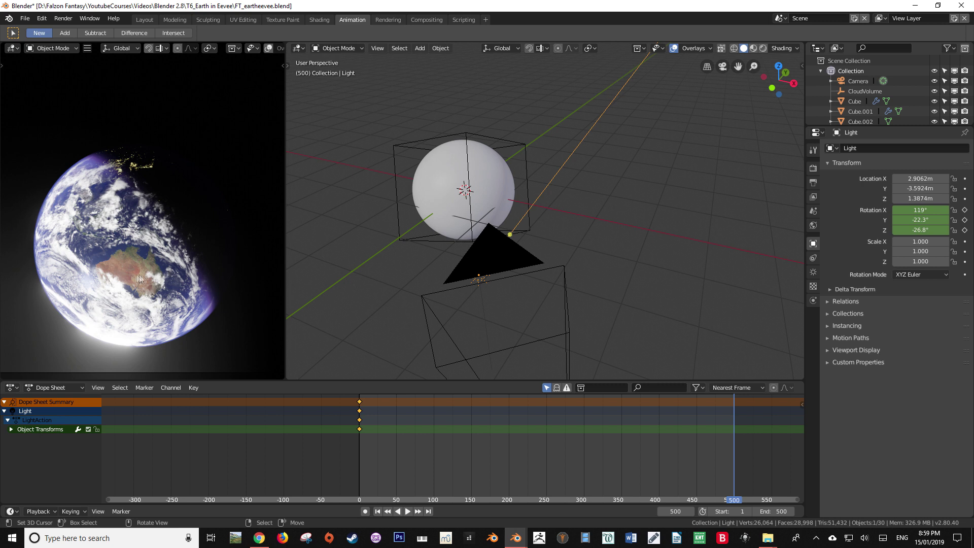
- Play the animation to check how the sunlight moves across the Earth
key("alt+Tab")
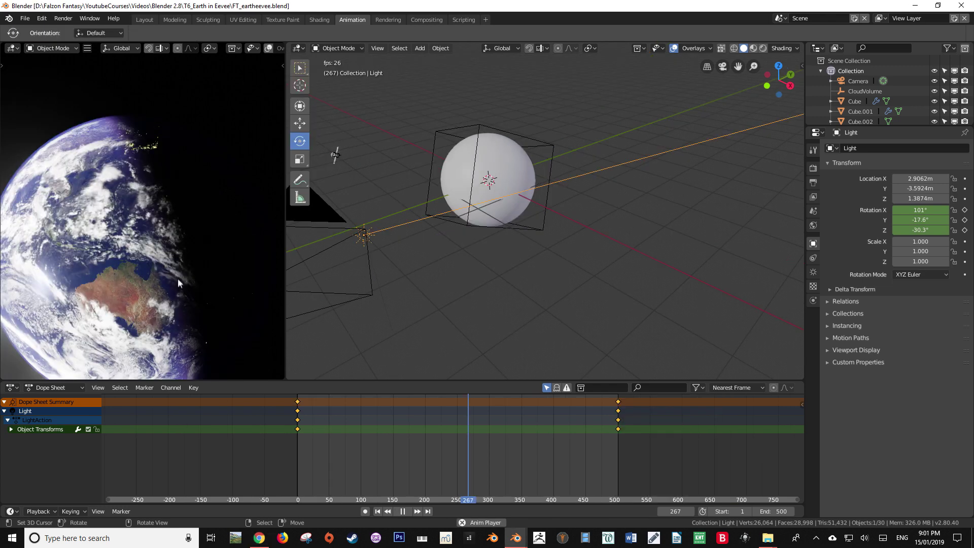
key("space")
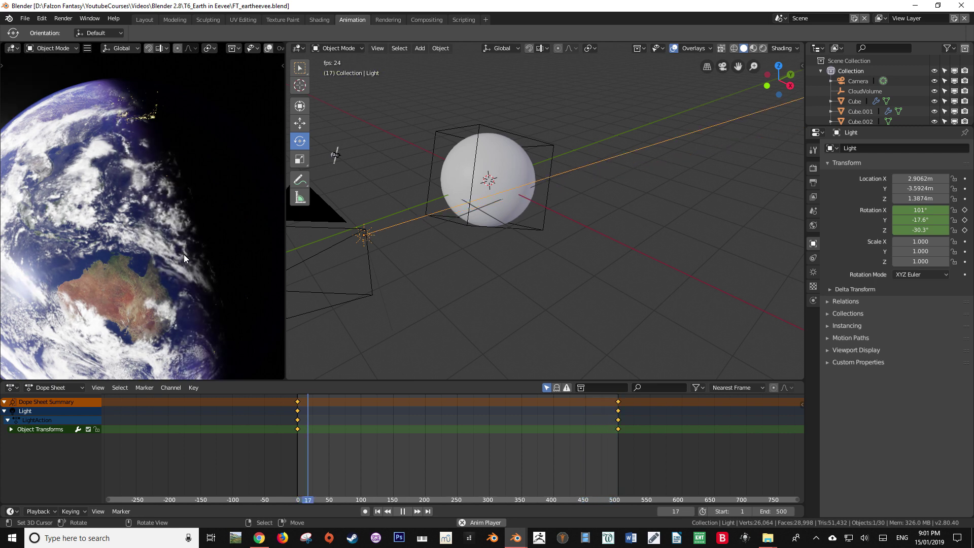
- Stop the playback and move the sun light's end keyframes about 200 frames earlier
key("space")
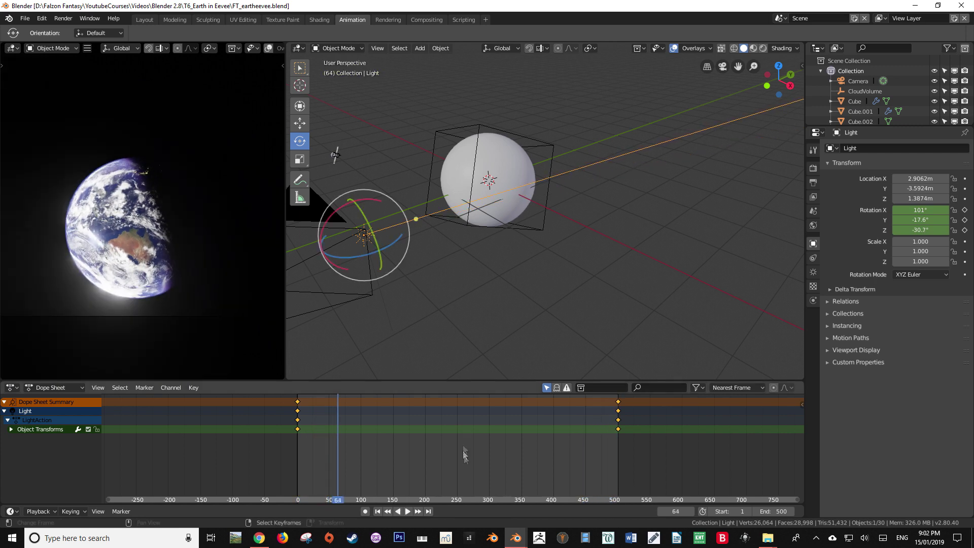
left_click(626, 413)
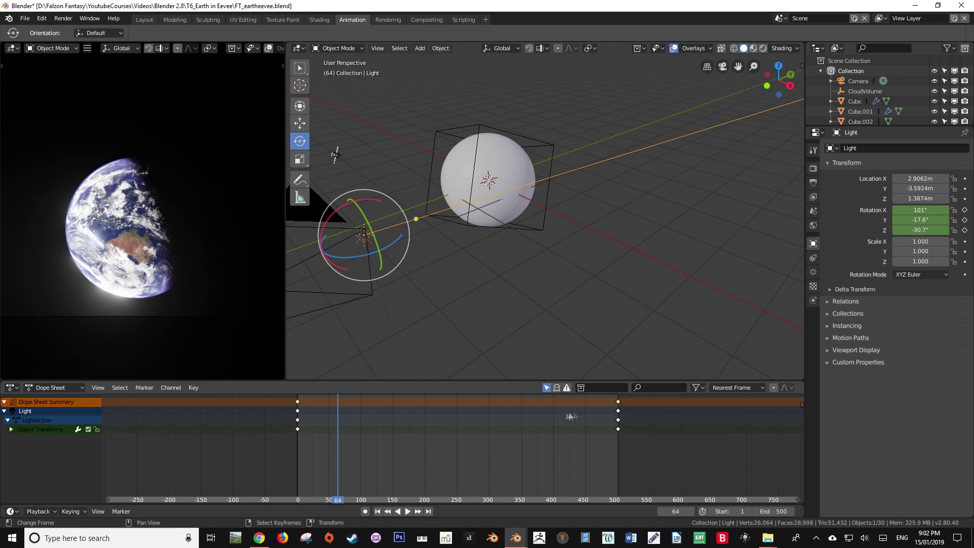
left_click(619, 416)
key("g")
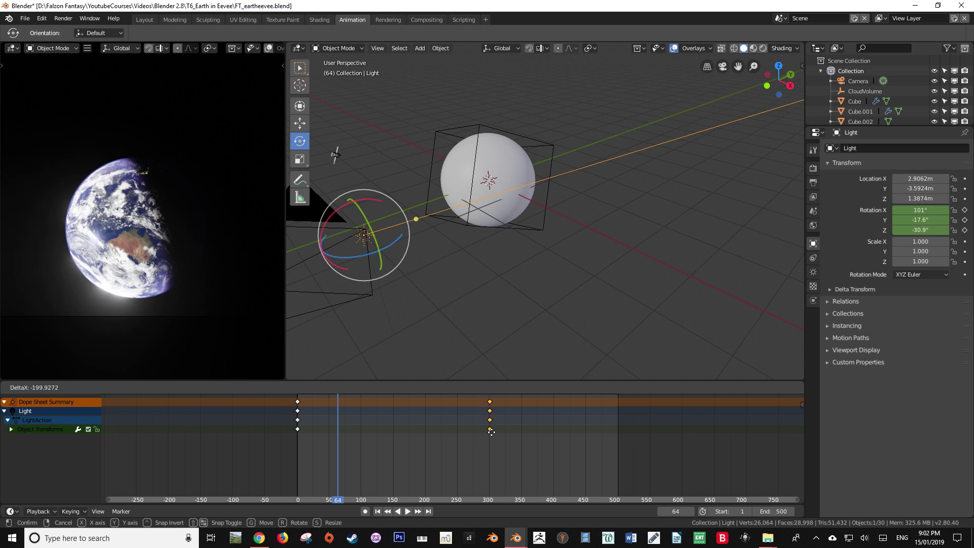
left_click(491, 432)
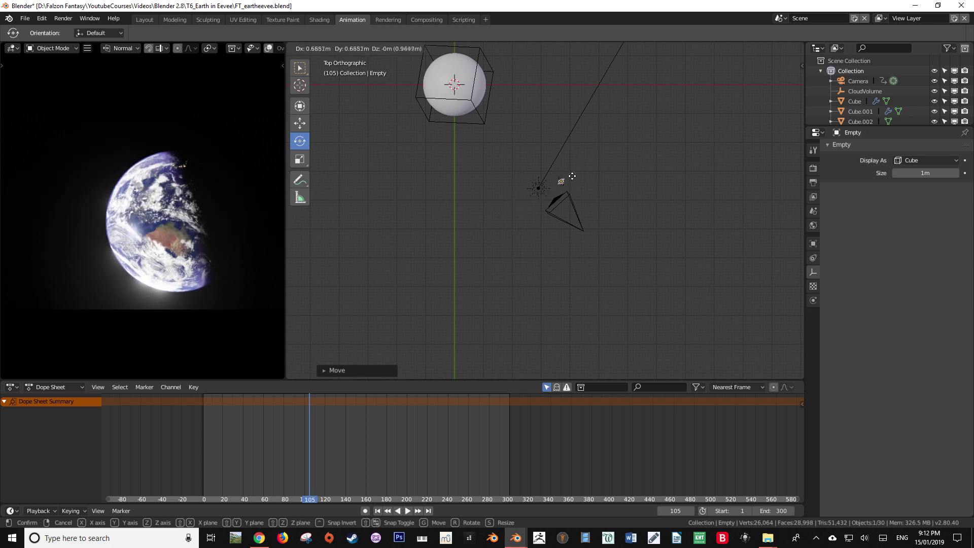
- Move the satellite's Empty in the top view until the satellite sits just outside the camera's frame
left_click(561, 183)
scroll(603, 267, "up", 3)
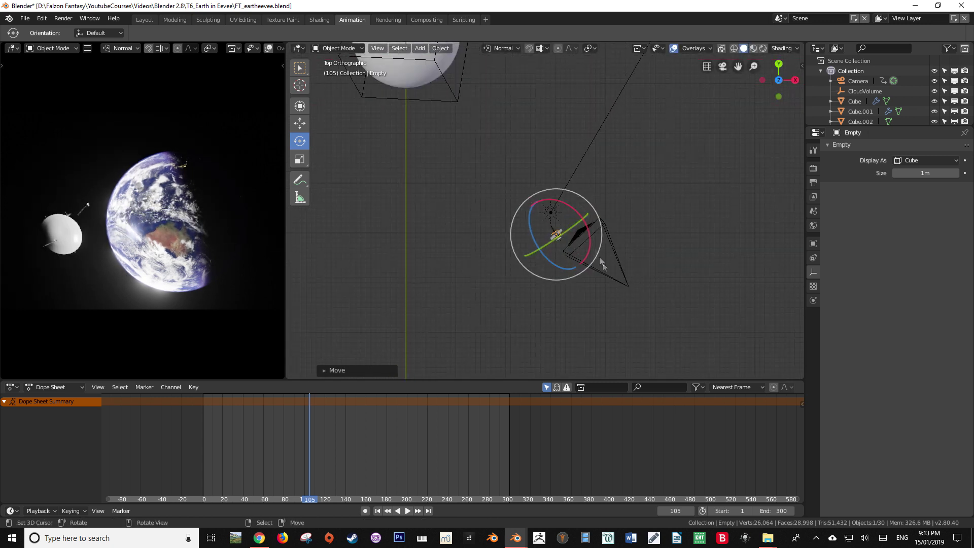
middle_click_drag(530, 160, 594, 231, "shift")
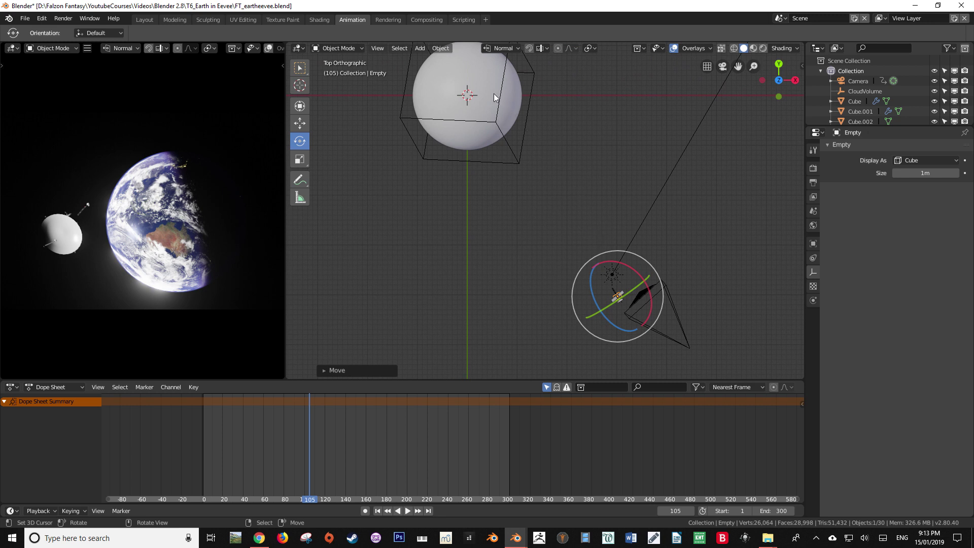
scroll(554, 181, "down", 3)
middle_click_drag(558, 173, 530, 154, "shift")
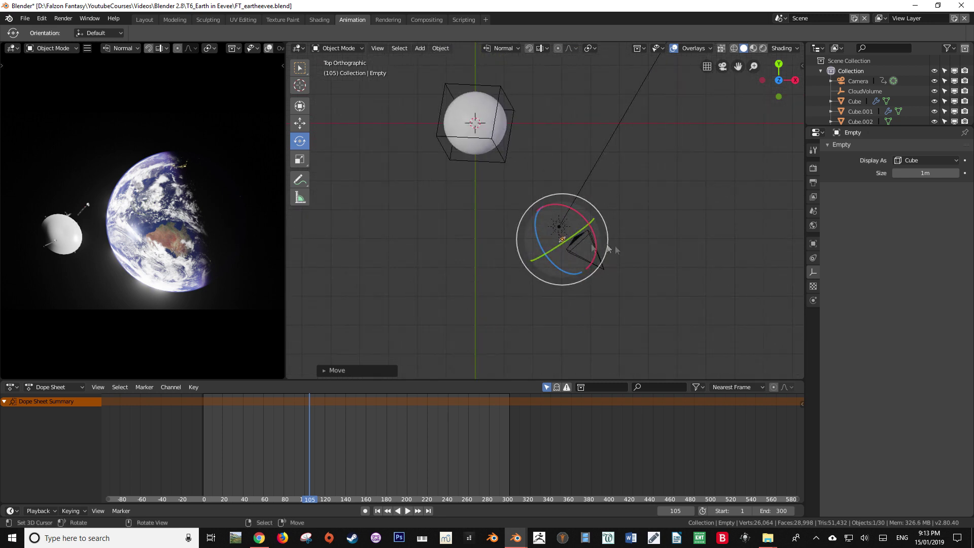
scroll(615, 249, "up", 6)
scroll(96, 243, "down", 1)
scroll(96, 243, "down", 1)
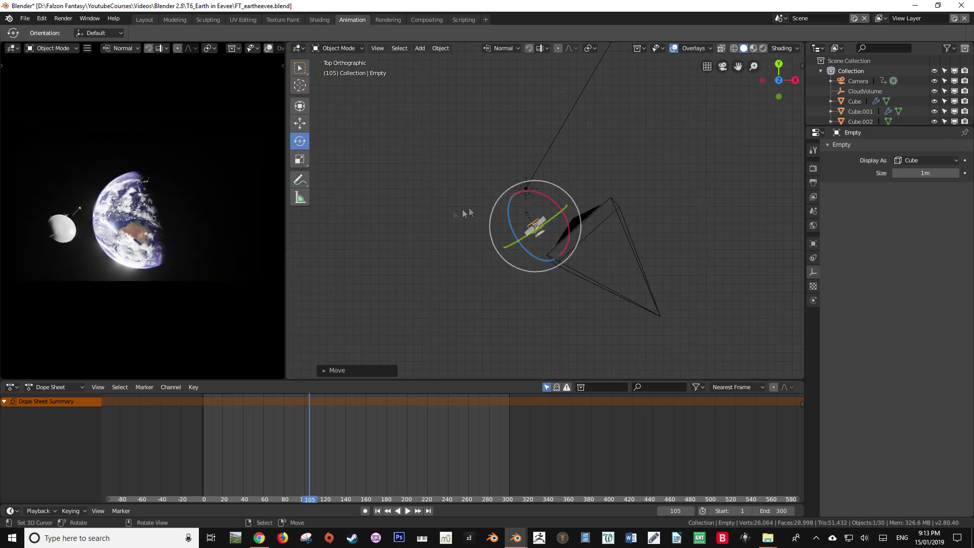
scroll(552, 226, "down", 3)
key("g")
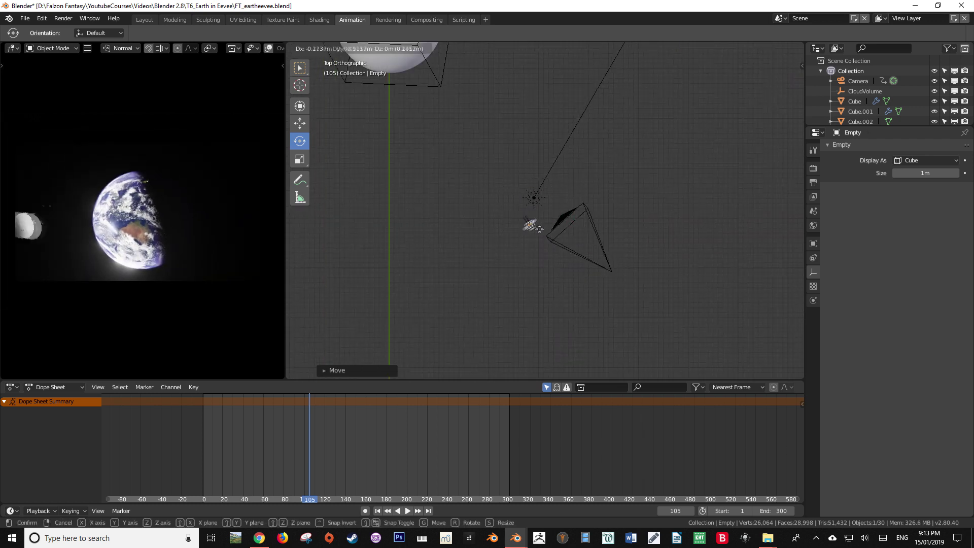
left_click(522, 237)
- Snap the 3D cursor to the satellite's Empty
scroll(535, 252, "up", 5)
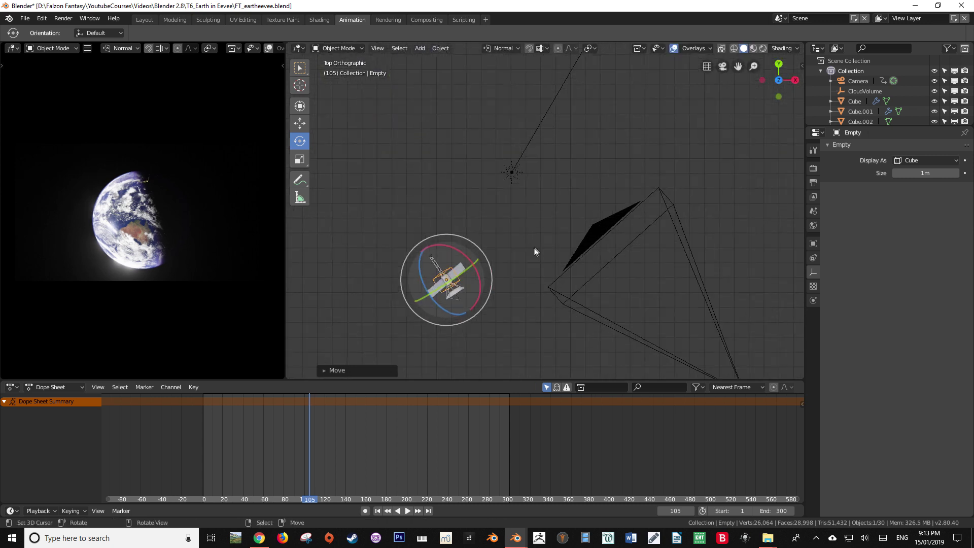
middle_click_drag(502, 256, 531, 241, "shift")
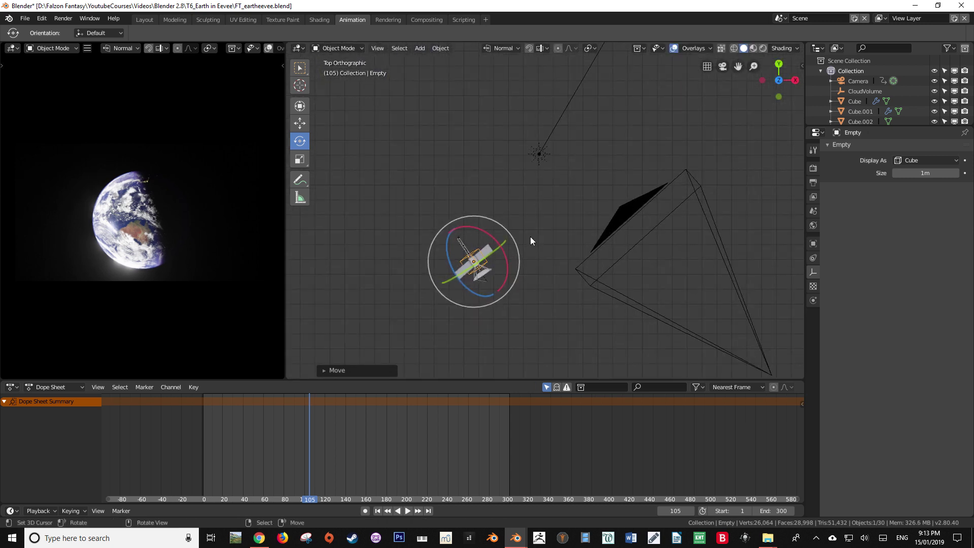
key("shift+s")
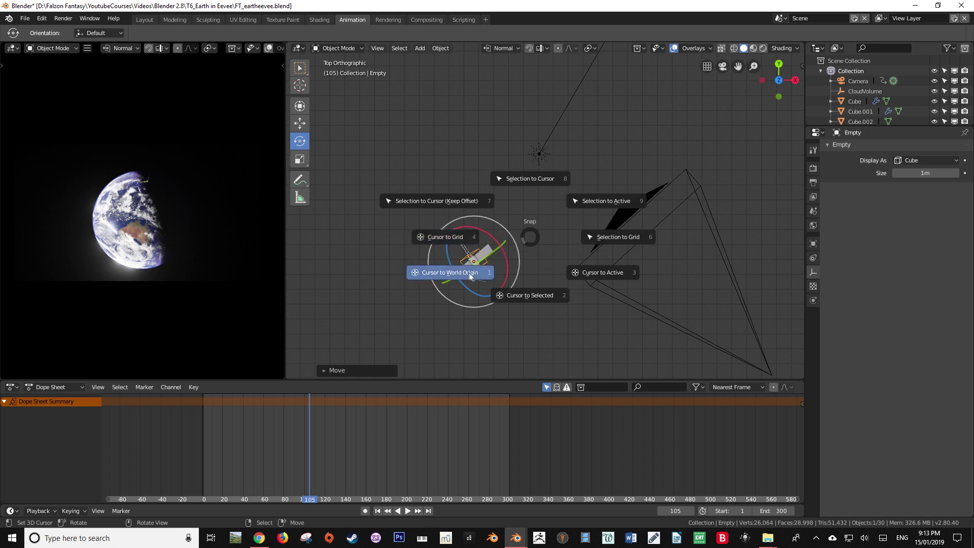
left_click(529, 295)
- Add a Path curve at the 3D cursor and select its end point away from the camera in Edit Mode
scroll(509, 267, "down", 2)
key("shift+a")
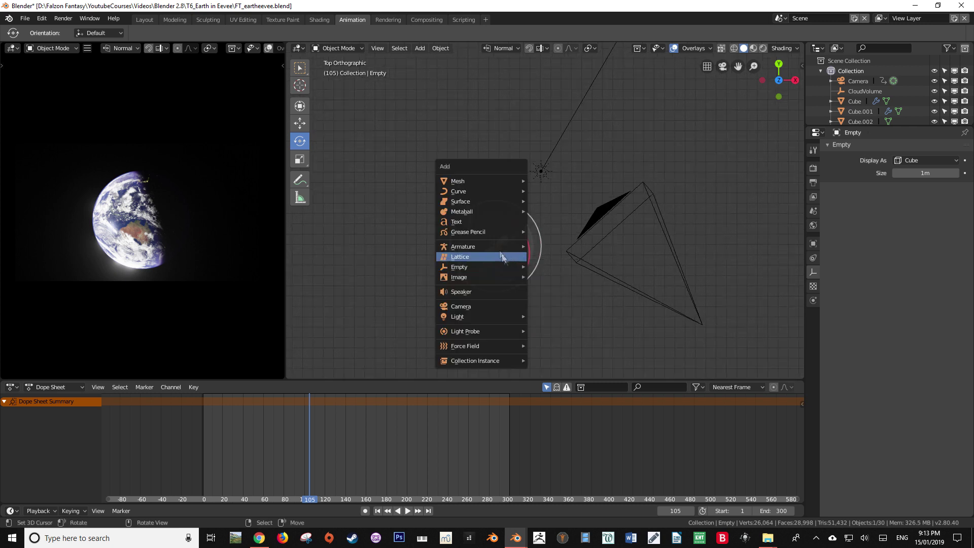
mouse_move(480, 191)
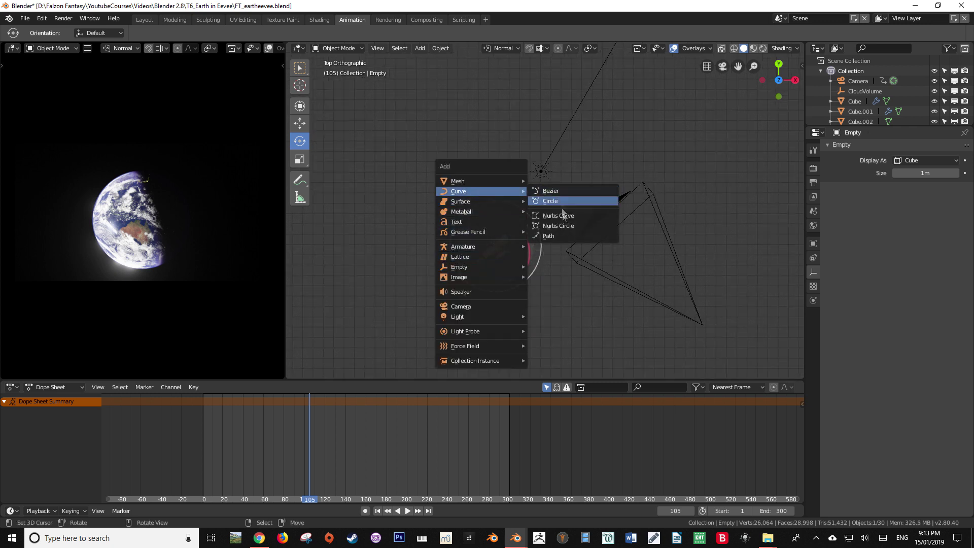
left_click(563, 235)
scroll(556, 249, "down", 3)
scroll(557, 248, "up", 5)
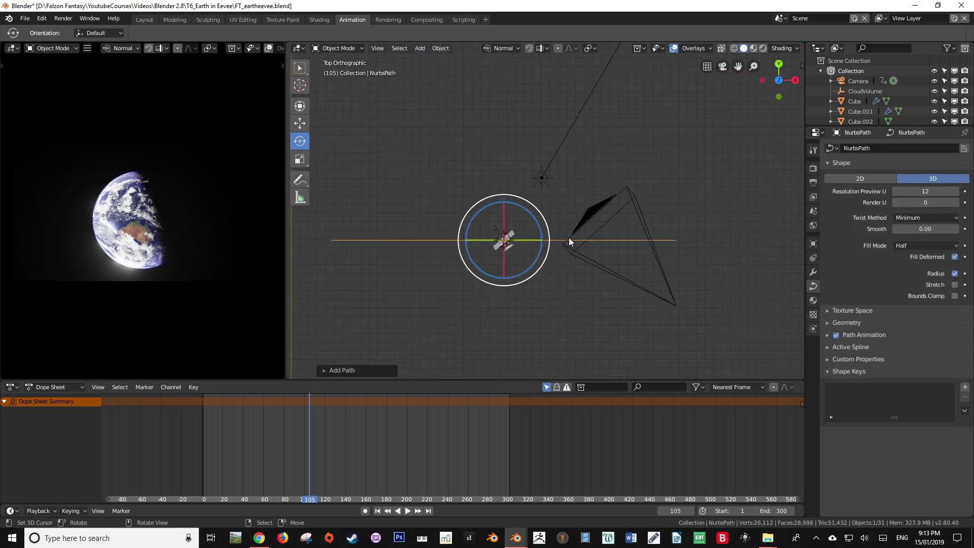
key("Tab")
left_click(327, 238)
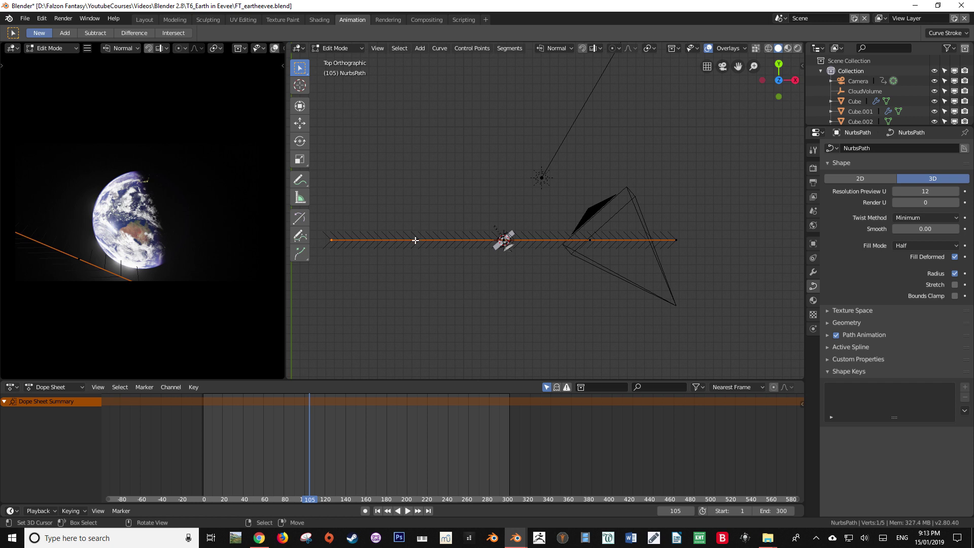
key("x")
left_click(433, 233)
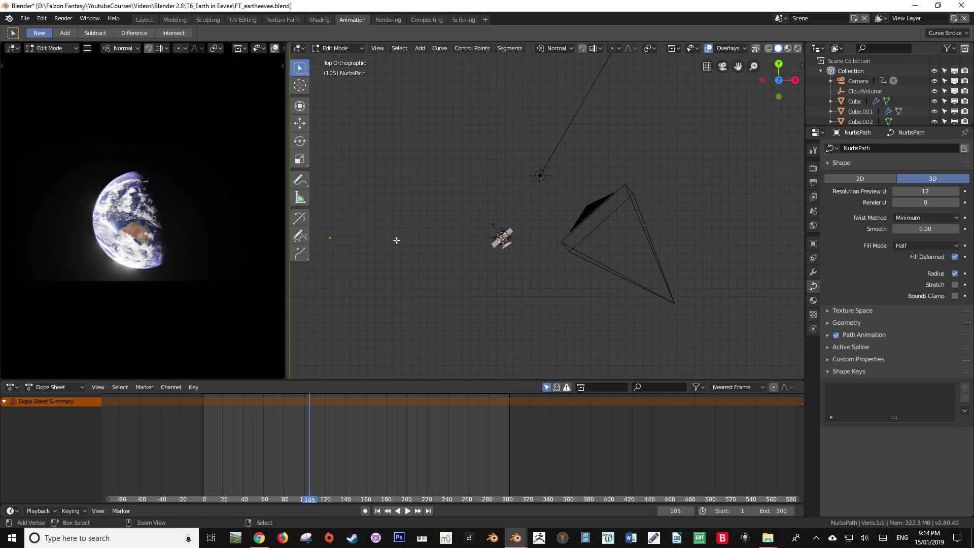
key("ctrl+z")
- Delete the path's selected segments and the stray point at its camera-side end, keeping a two-point line
key("x")
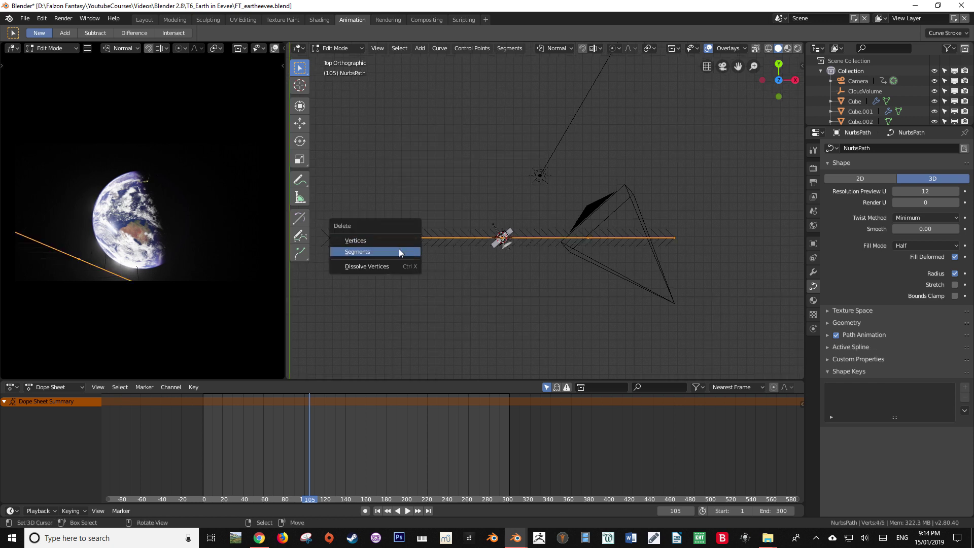
left_click(399, 249)
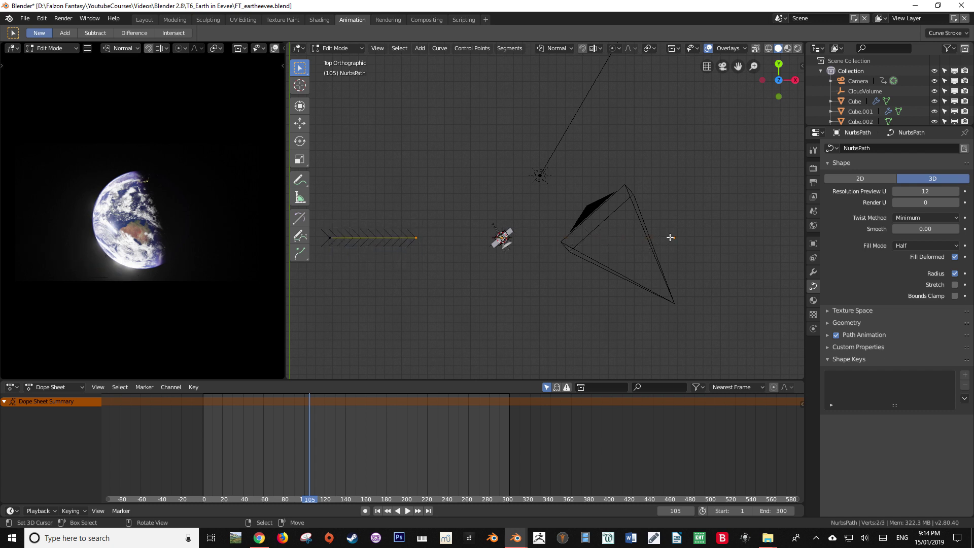
key("x")
left_click(645, 227)
- Snap the outer end point of the remaining path segment to the 3D cursor at the satellite
left_click(331, 238)
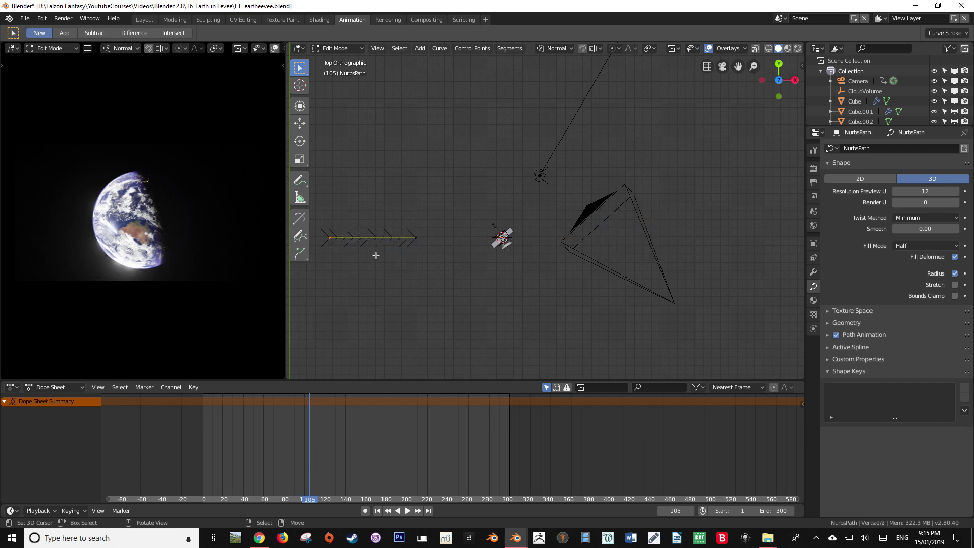
key("shift+s")
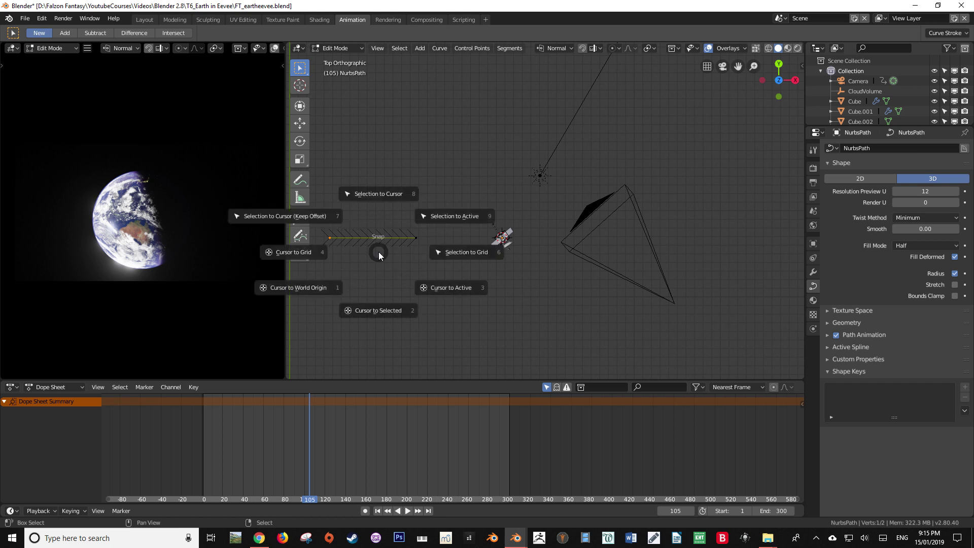
left_click(365, 199)
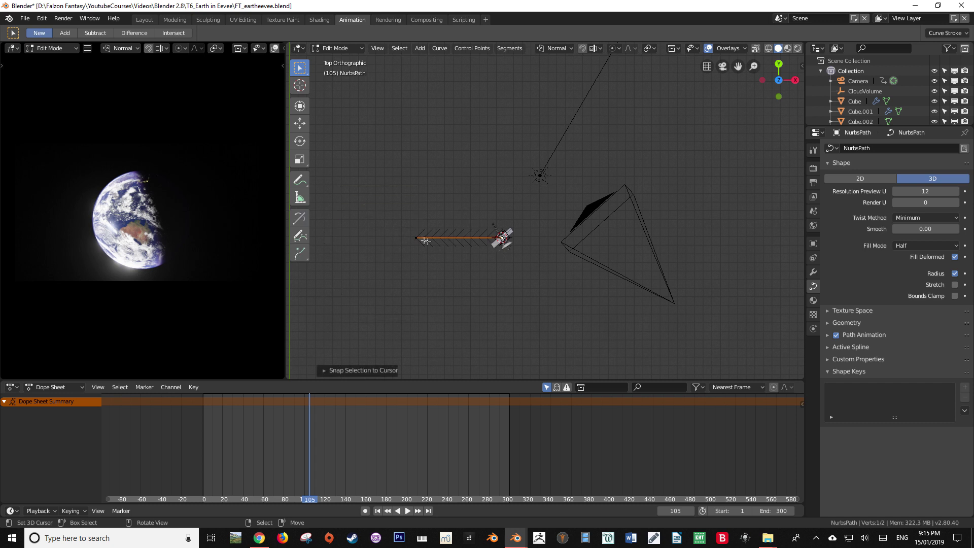
- Move the path's other end point diagonally past the camera so the line crosses the camera's view
middle_click_drag(478, 231, 432, 260, "shift")
key("g")
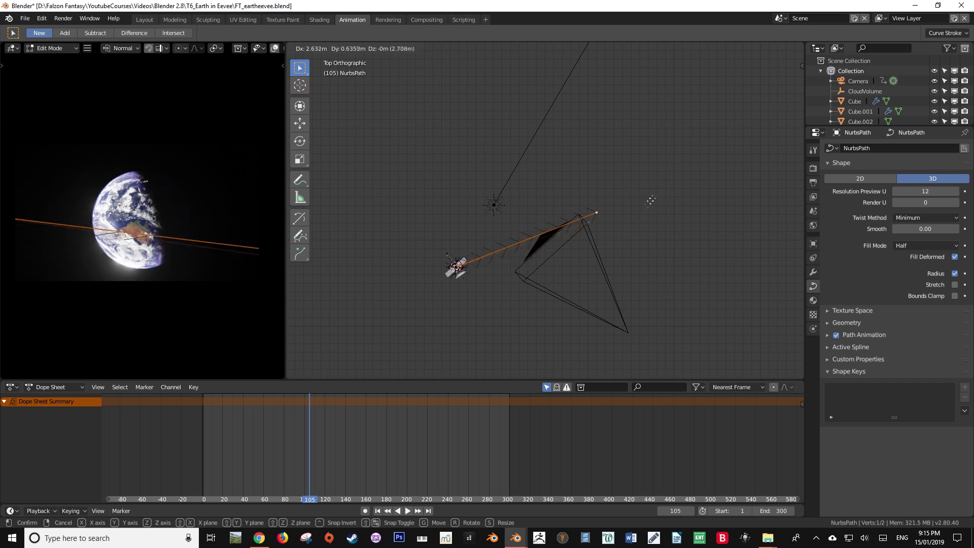
left_click(570, 262)
key("g")
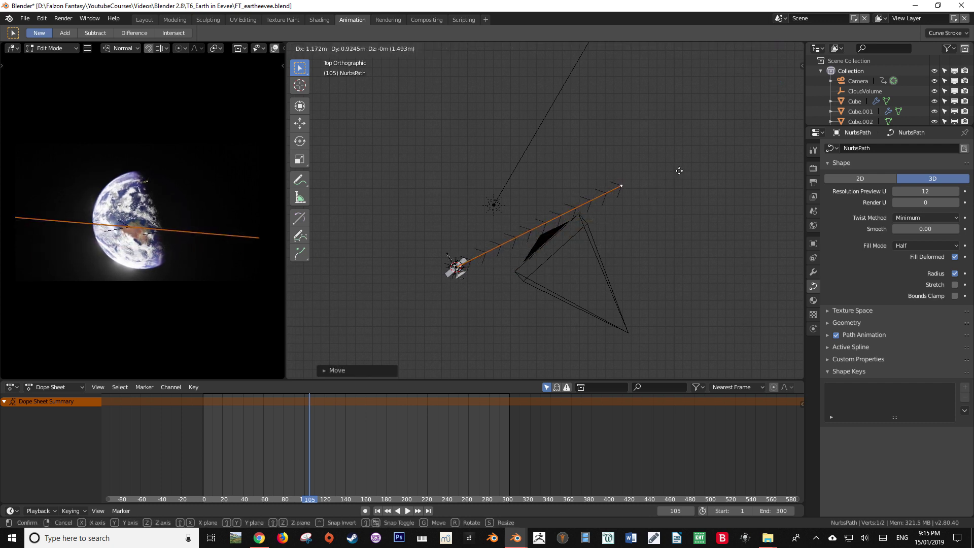
left_click(682, 168)
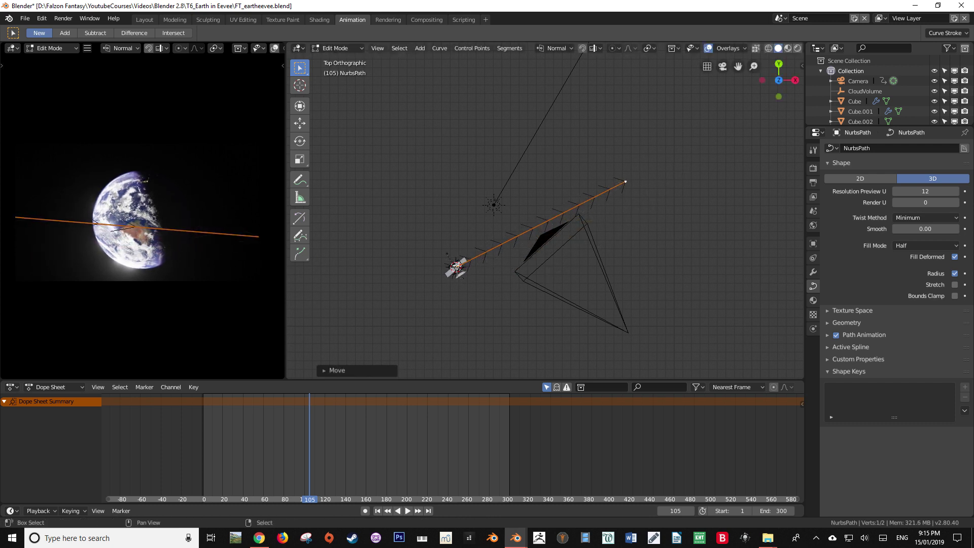
- Subdivide the path once and try moving the new middle point
key("a")
right_click(495, 213)
left_click(495, 216)
left_click(552, 214)
key("g")
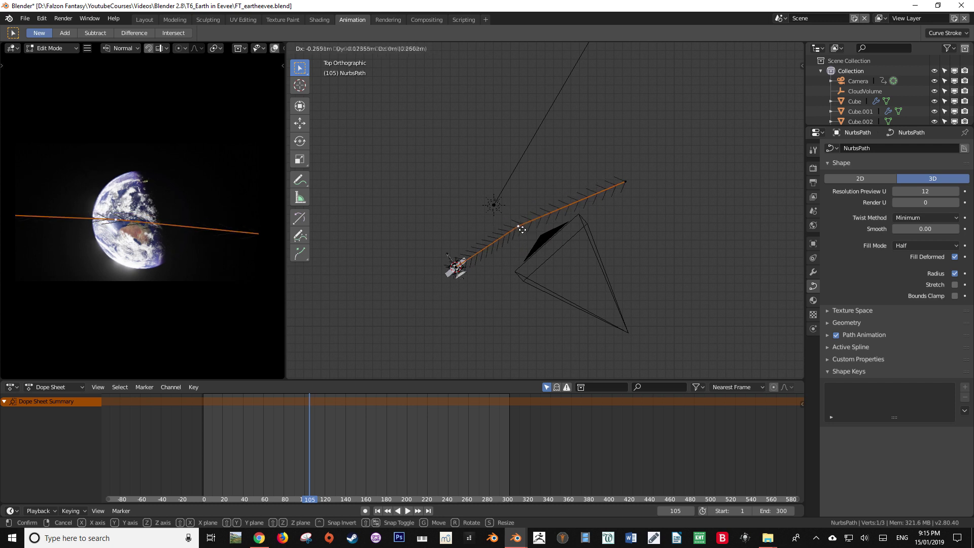
left_click(540, 225)
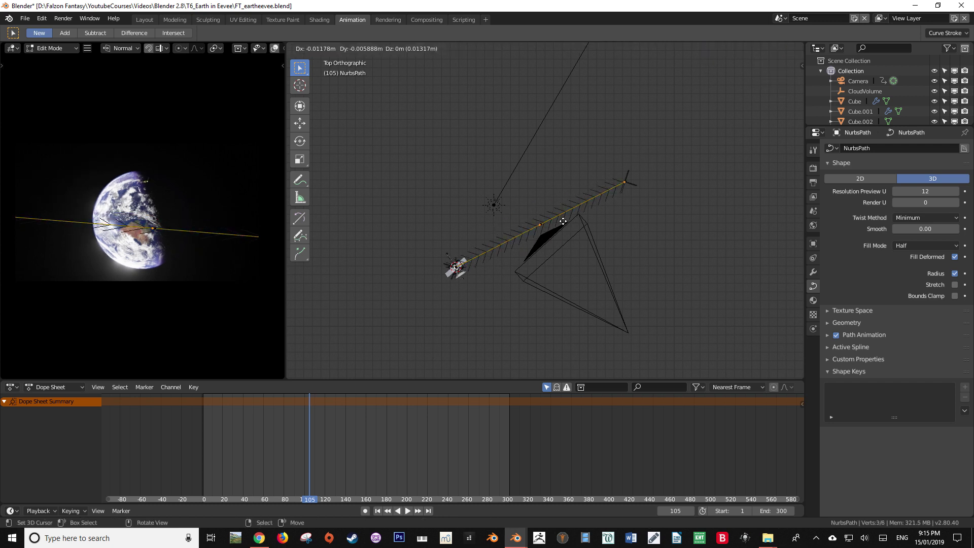
key("a")
- Subdivide the path segment between the middle point and the end point farthest from the satellite
left_click(540, 224)
left_click(625, 182, "shift")
right_click(585, 188)
left_click(586, 188)
- Reposition the path's two inner control points to bend the line into a gentle curve in front of the camera
left_click(541, 224)
key("g")
left_click(544, 240)
key("g")
left_click(547, 237)
scroll(558, 255, "up", 5)
key("g")
left_click(549, 274)
key("g")
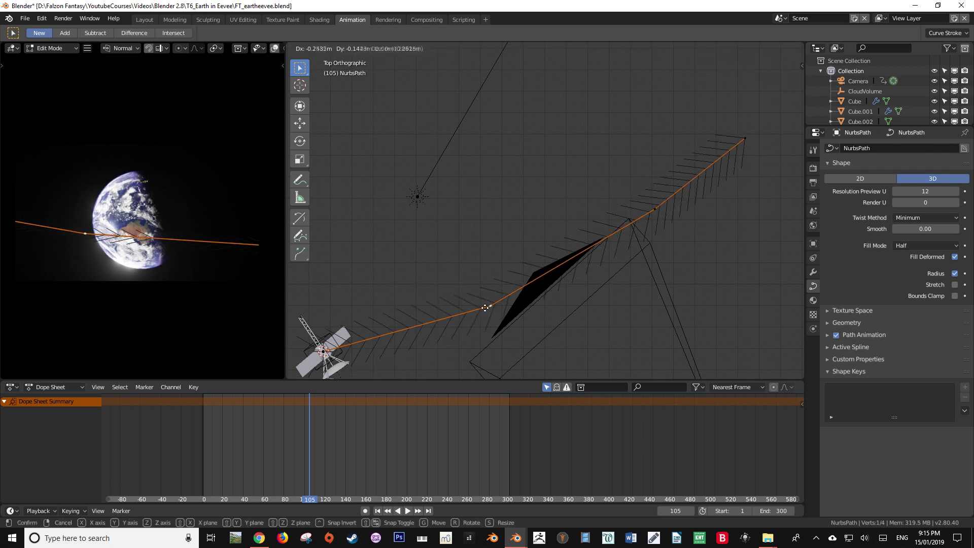
left_click(476, 312)
left_click(645, 207)
key("g")
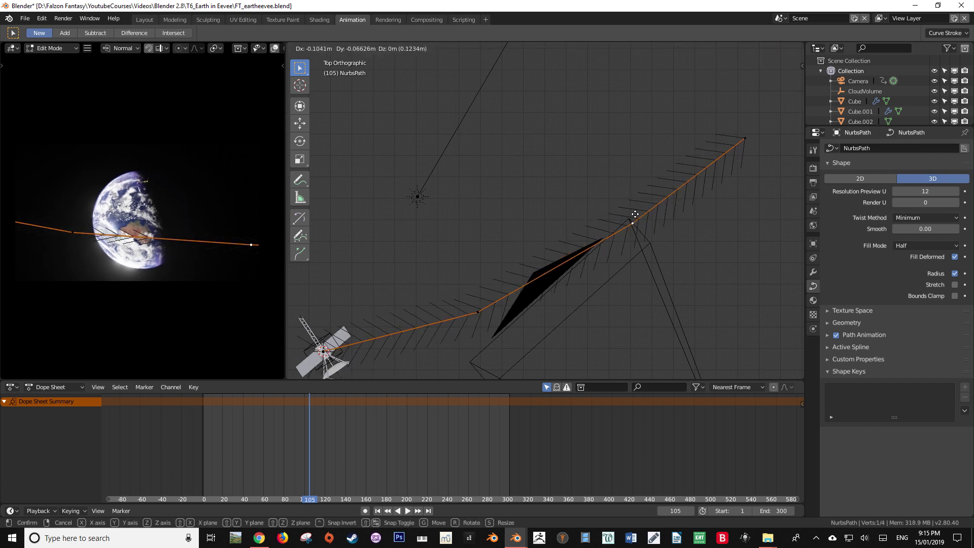
left_click(635, 214)
- Set the active spline's Order U to 3 and enable Bezier U
left_click(847, 348)
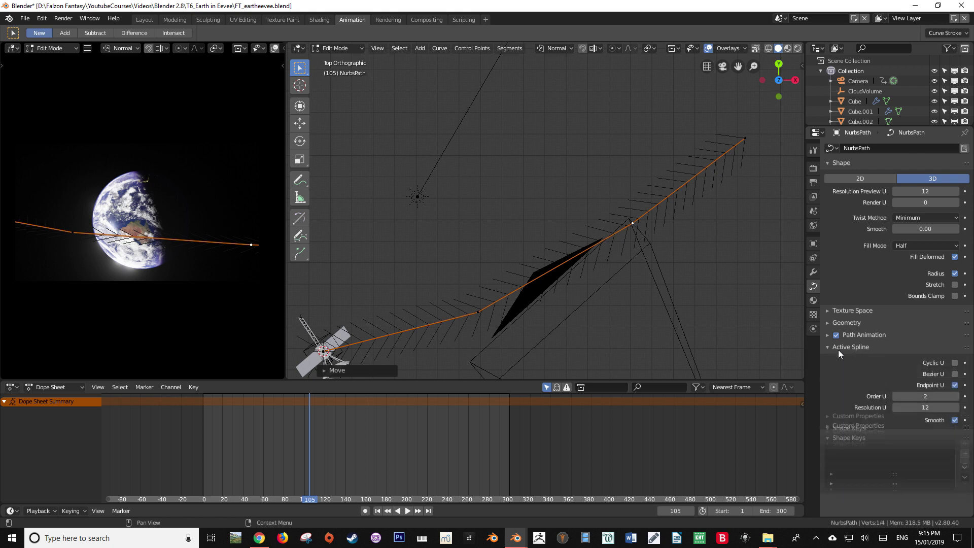
left_click(955, 374)
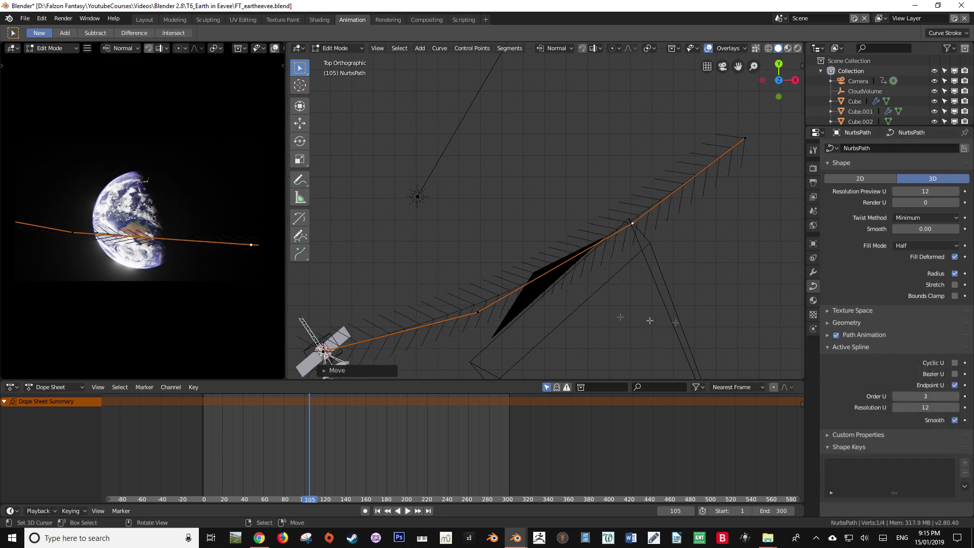
scroll(699, 323, "up", 2)
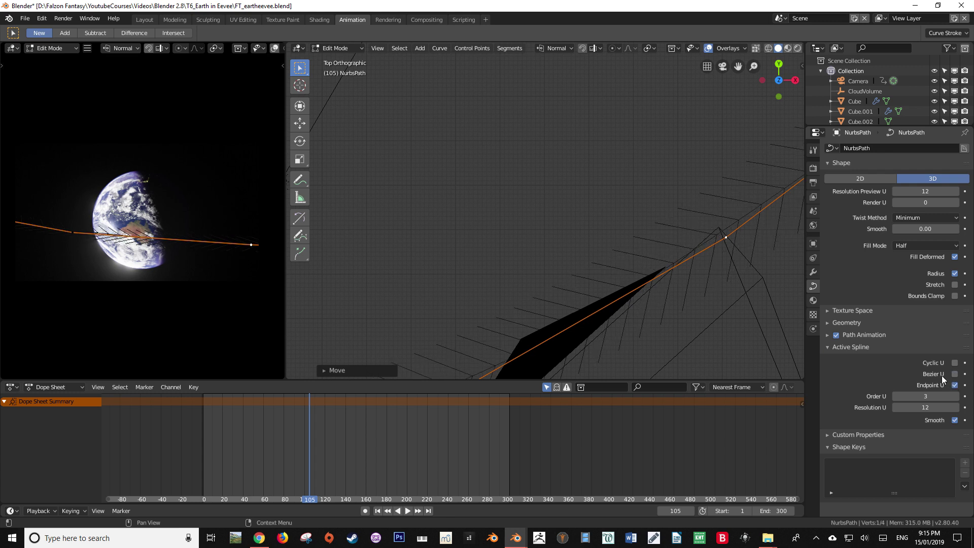
left_click(956, 376)
scroll(507, 254, "down", 3)
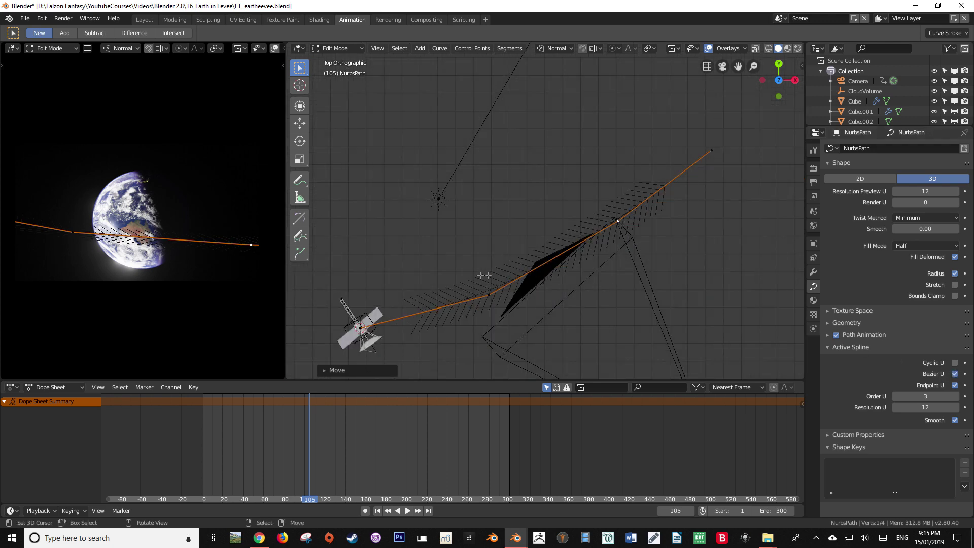
- Nudge the path's two inner control points to adjust the bend in front of the camera
key("g")
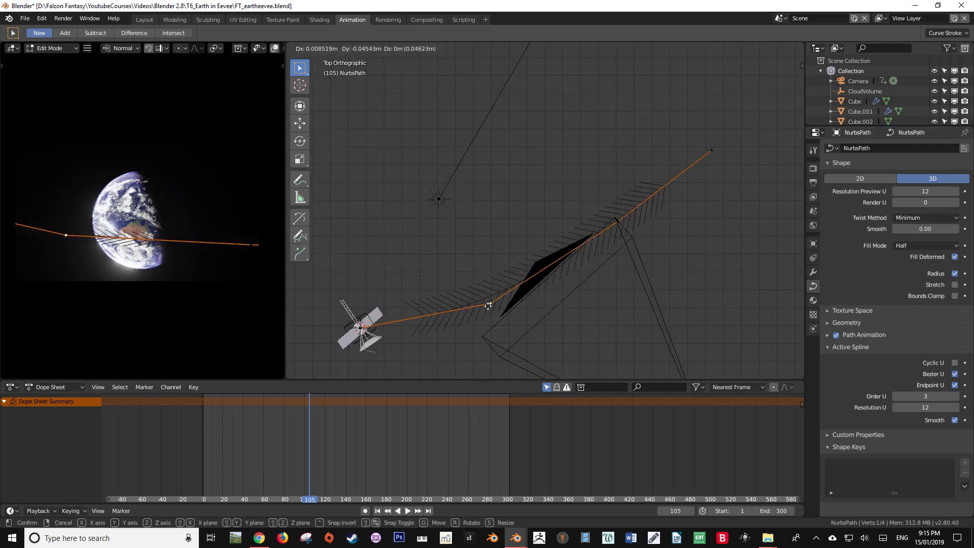
left_click(487, 294)
key("g")
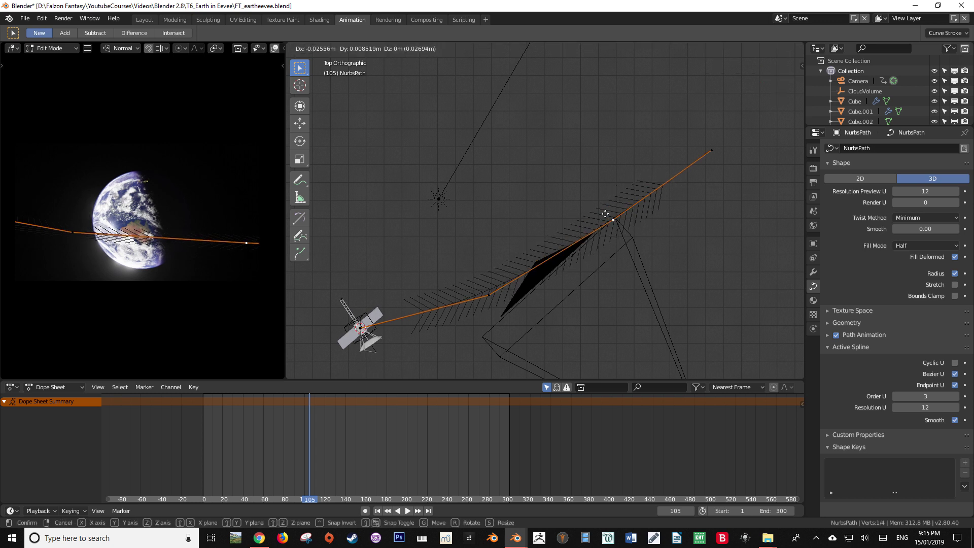
left_click(629, 217)
- Reposition the path's far end point and its adjacent inner control point to extend the curve more steeply past the camera
left_click(710, 151)
key("g")
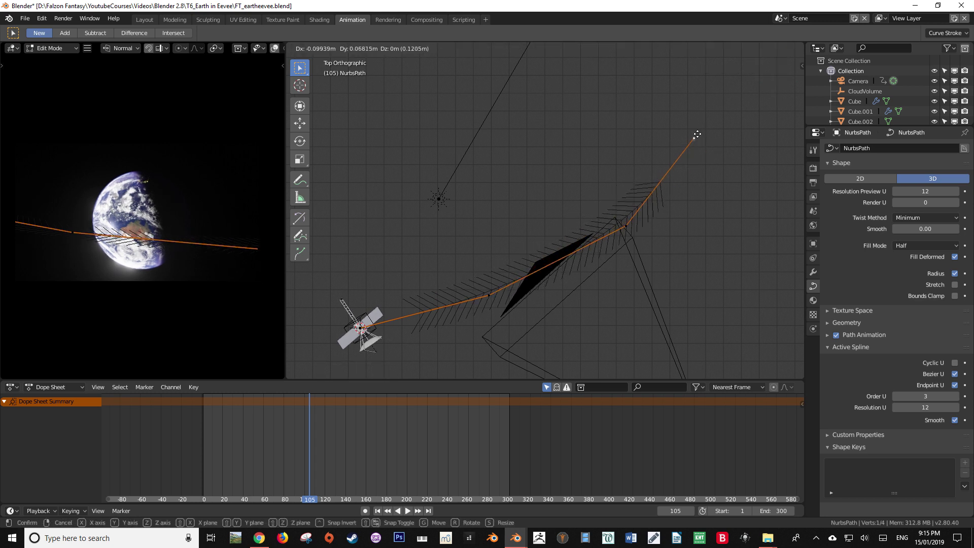
left_click(634, 229)
left_click(633, 227)
key("g")
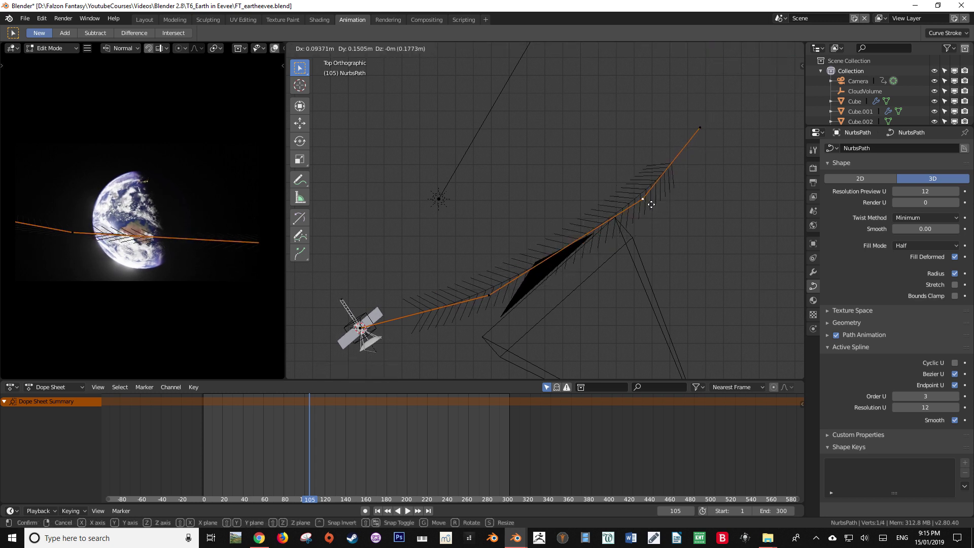
left_click(644, 209)
left_click(699, 129)
key("g")
left_click(710, 116)
- Shift the inner control point nearest the satellite to smooth the curve, and return to Object Mode
scroll(710, 115, "down", 1)
left_click(498, 280)
key("g")
left_click(500, 282)
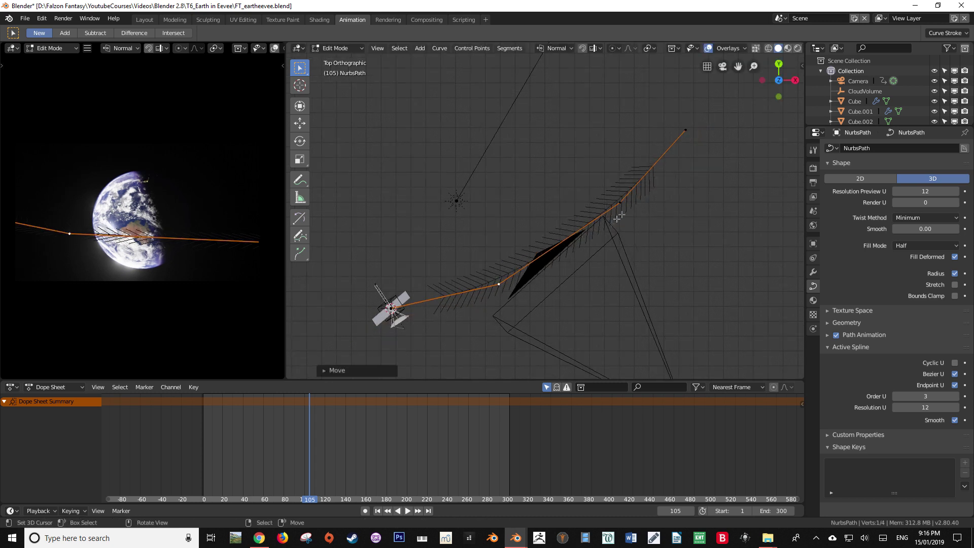
left_click(620, 202)
key("g")
key("Escape")
key("Tab")
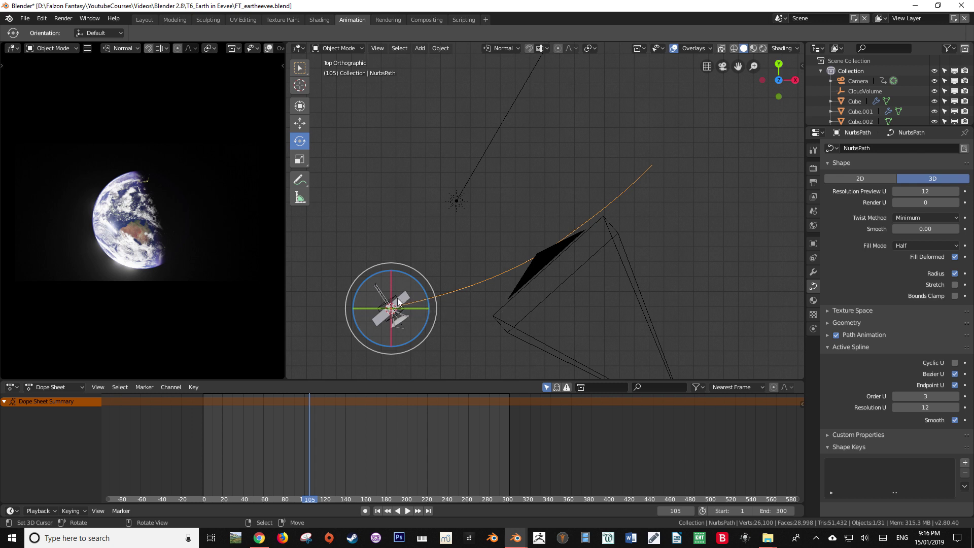
- Add a Follow Path constraint to the satellite's parent Empty with NurbsPath as its target
left_click(393, 303)
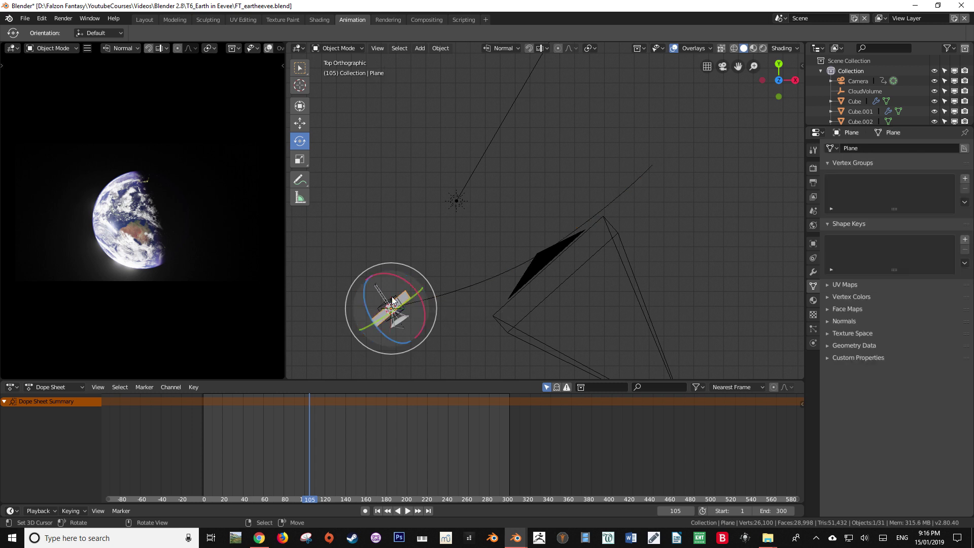
left_click(810, 259)
left_click(871, 151)
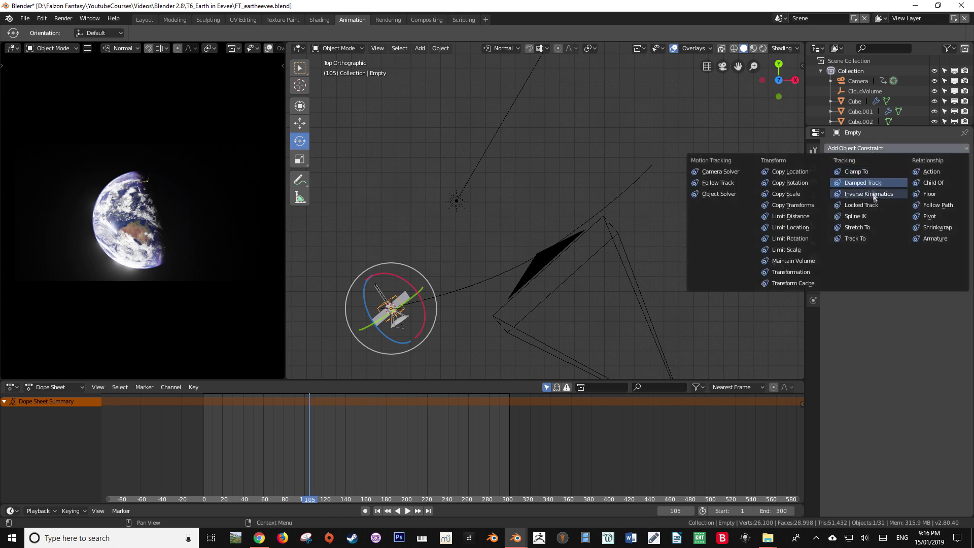
left_click(941, 206)
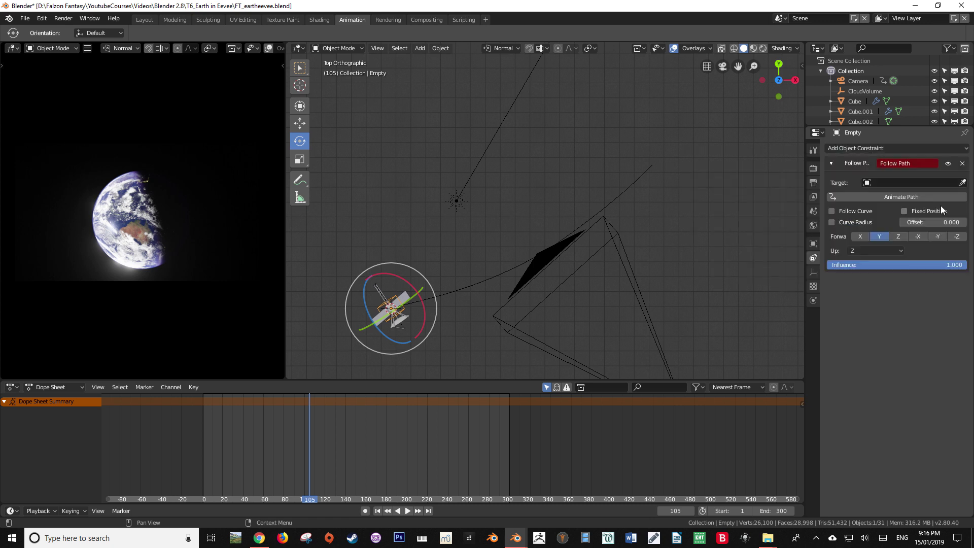
left_click(961, 182)
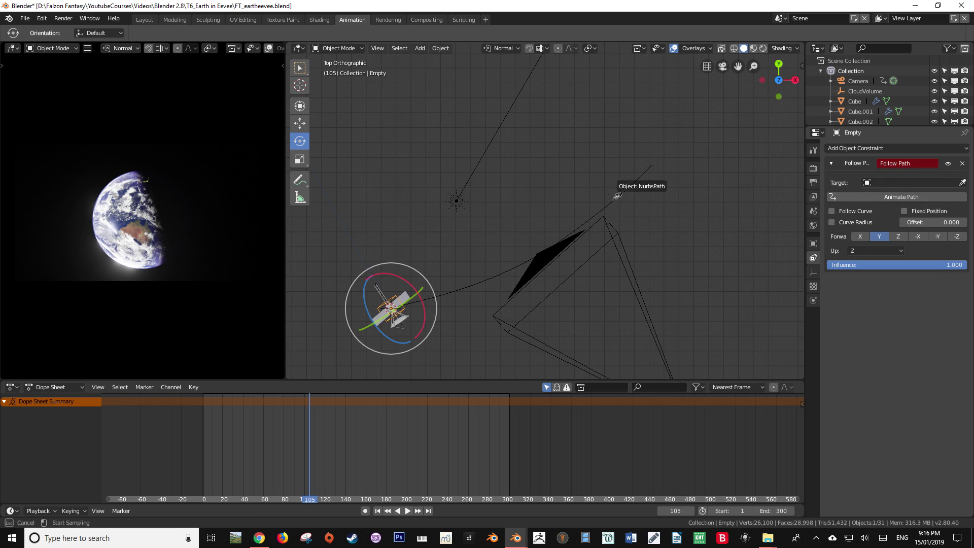
left_click(619, 196)
- Apply the Empty's location so the offset satellite sits at the start of the path
scroll(581, 283, "down", 5)
middle_click_drag(582, 282, 507, 172, "shift")
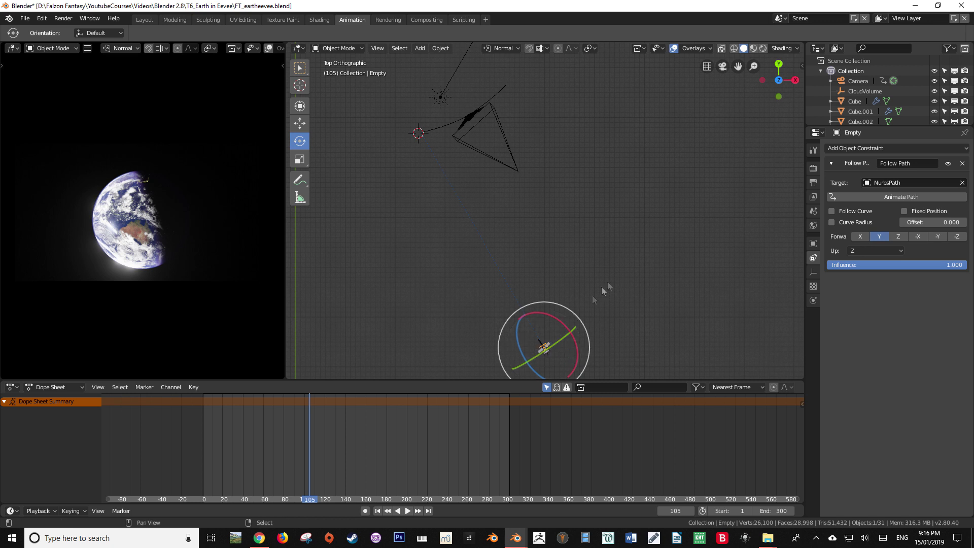
key("ctrl+a")
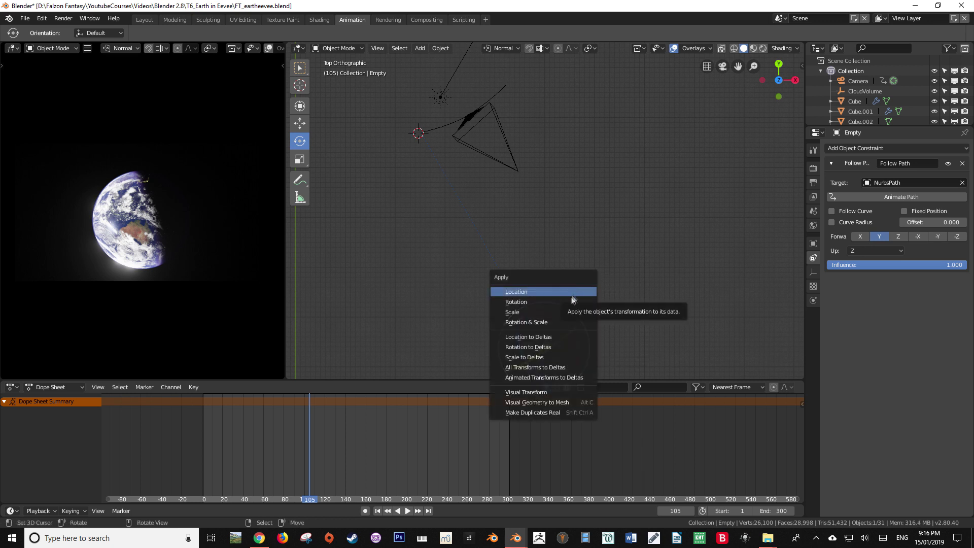
left_click(538, 291)
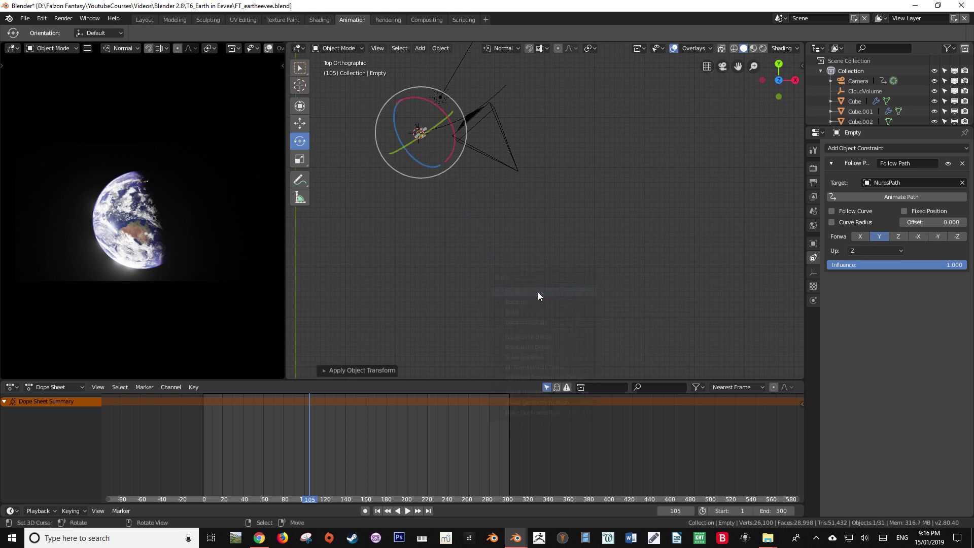
scroll(487, 231, "up", 3)
scroll(464, 246, "up", 5)
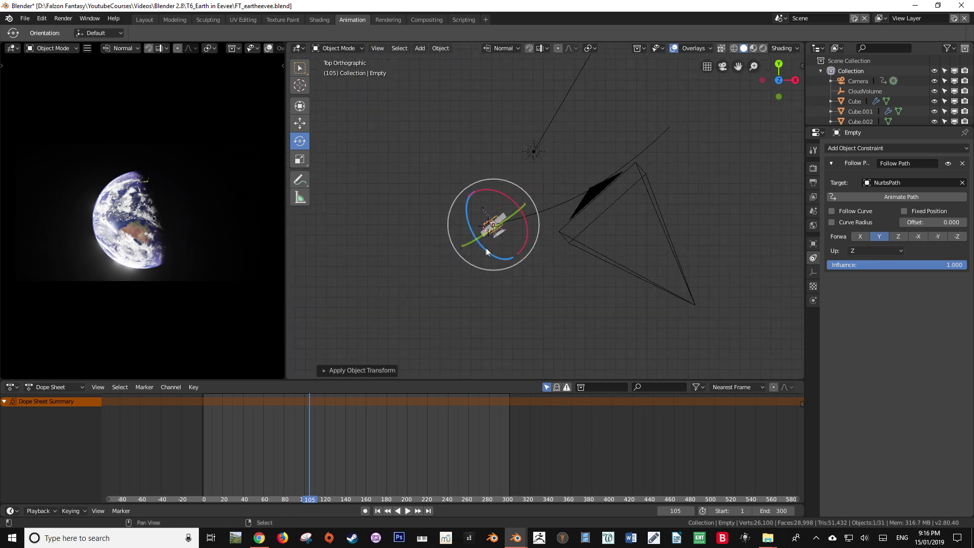
middle_click_drag(470, 256, 463, 274, "shift")
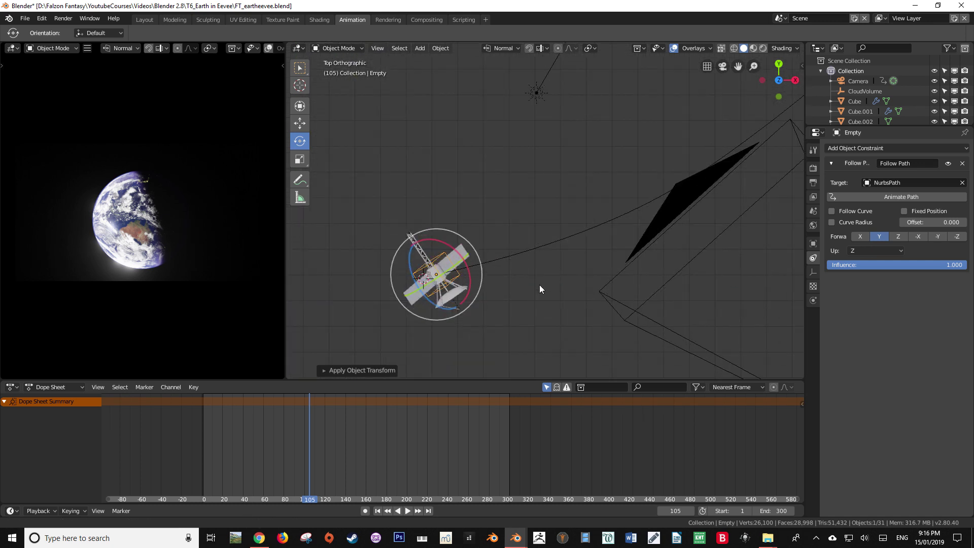
- Enable Fixed Position on the Empty's Follow Path constraint and save the file
left_click(905, 211)
key("ctrl+s")
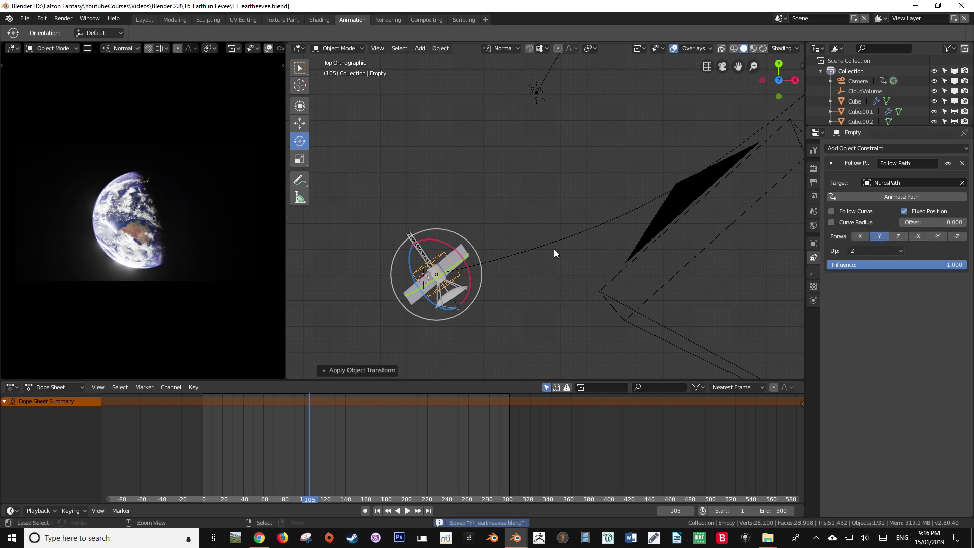
- Test the constraint's offset along the path and preview the timeline to judge the timing of the satellite's pass
middle_click_drag(559, 276, 585, 257, "shift")
scroll(662, 247, "down", 3)
mouse_move(908, 226)
left_mouse_down()
mouse_move(960, 222)
mouse_move(901, 222)
left_mouse_up()
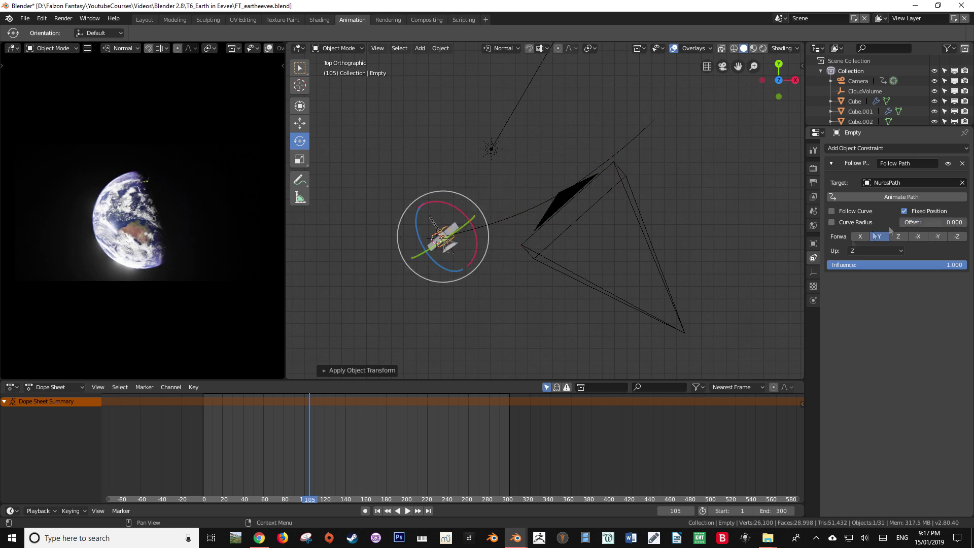
key("space")
left_click_drag(312, 453, 293, 434)
key("space")
key("space")
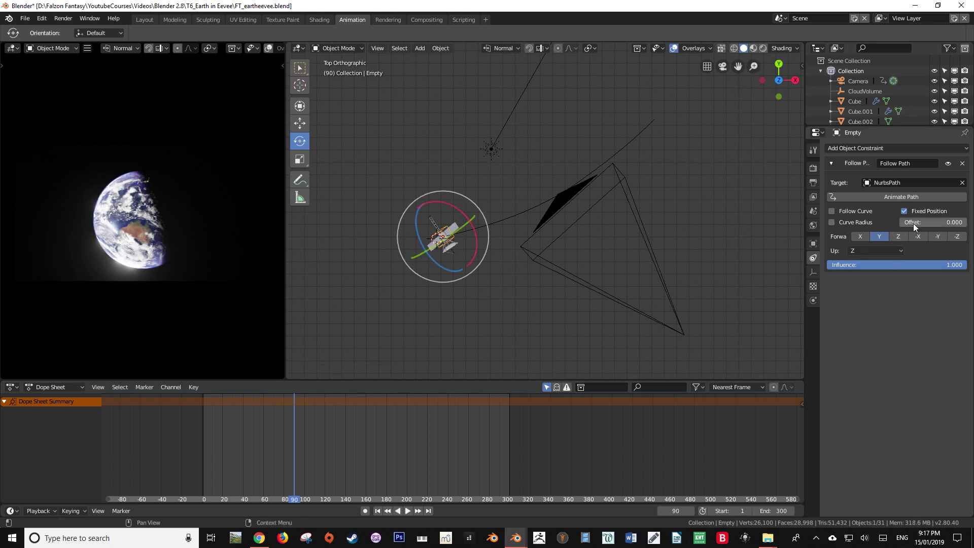
key("space")
- Keyframe the Follow Path offset at 0.000 on frame 170 and at 1.000 on frame 200
left_click_drag(304, 477, 376, 471)
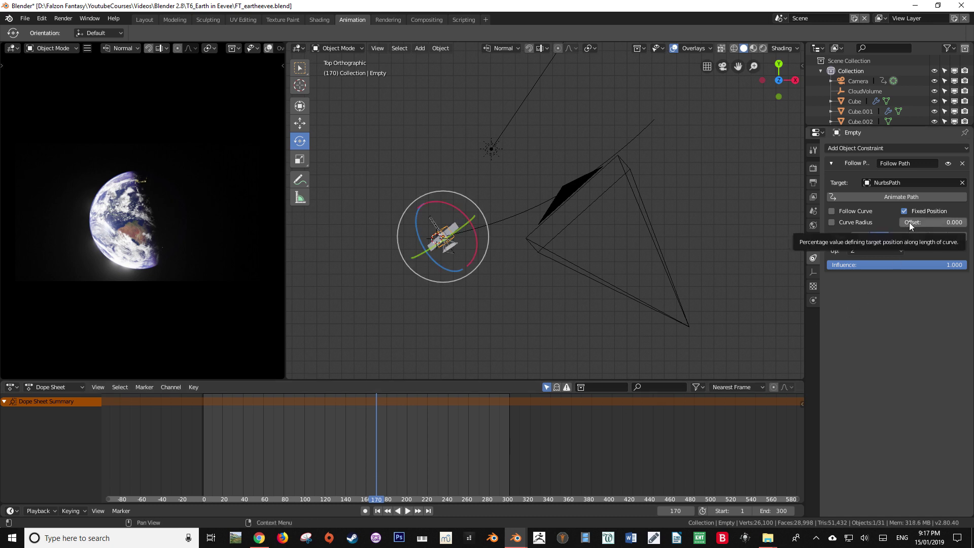
key("i")
left_click_drag(404, 485, 407, 485)
left_click_drag(926, 224, 956, 224)
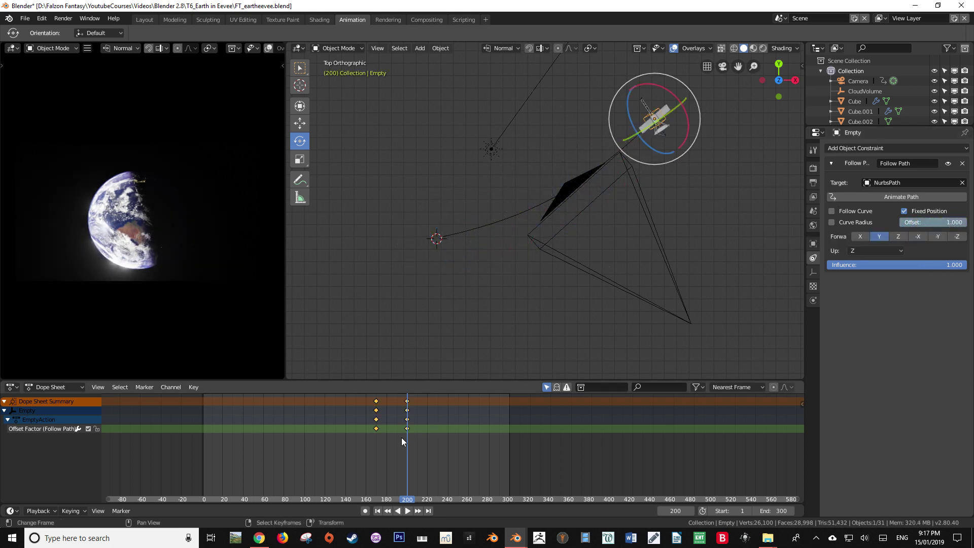
key("t")
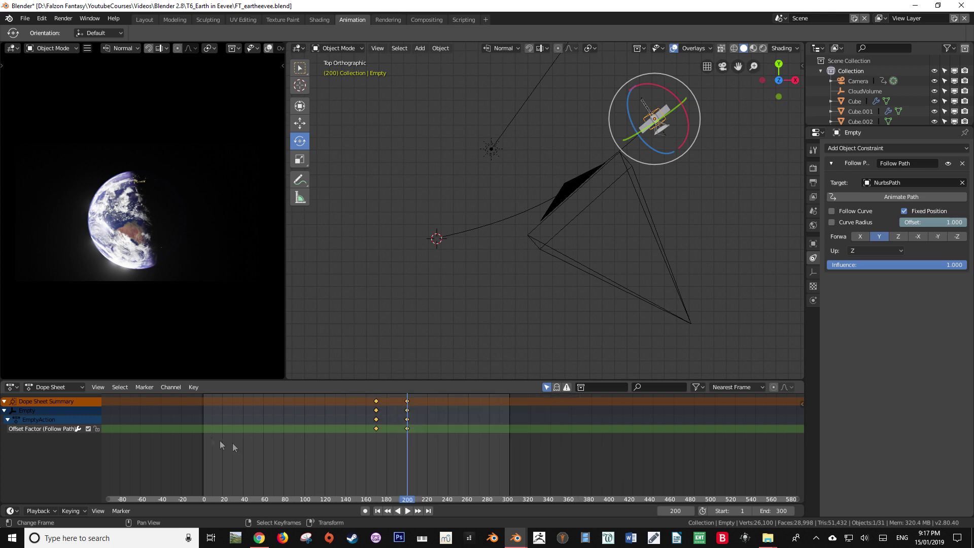